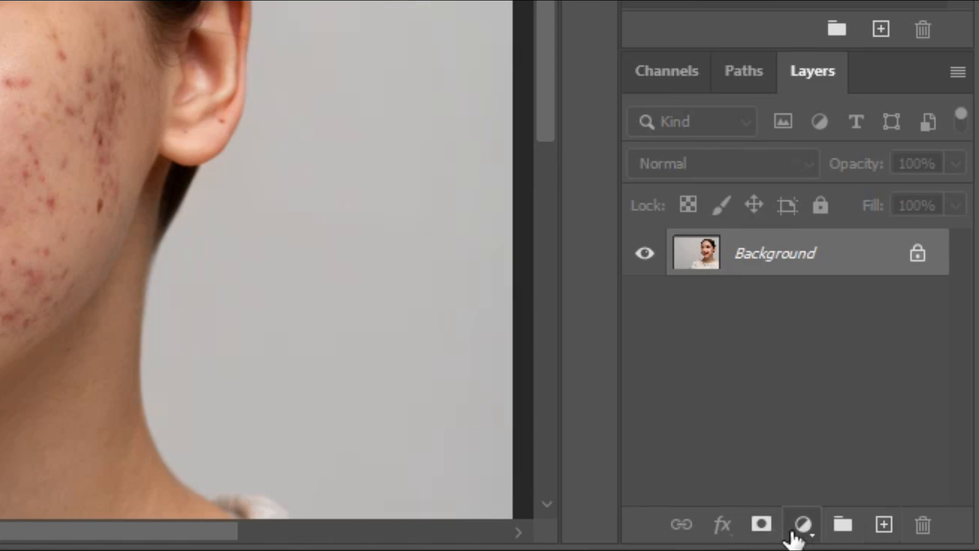
# Step: Add a Black & White adjustment layer with Reds at -100 and Yellows at 98 to emphasize the skin blemishes
pyautogui.click(891, 538)
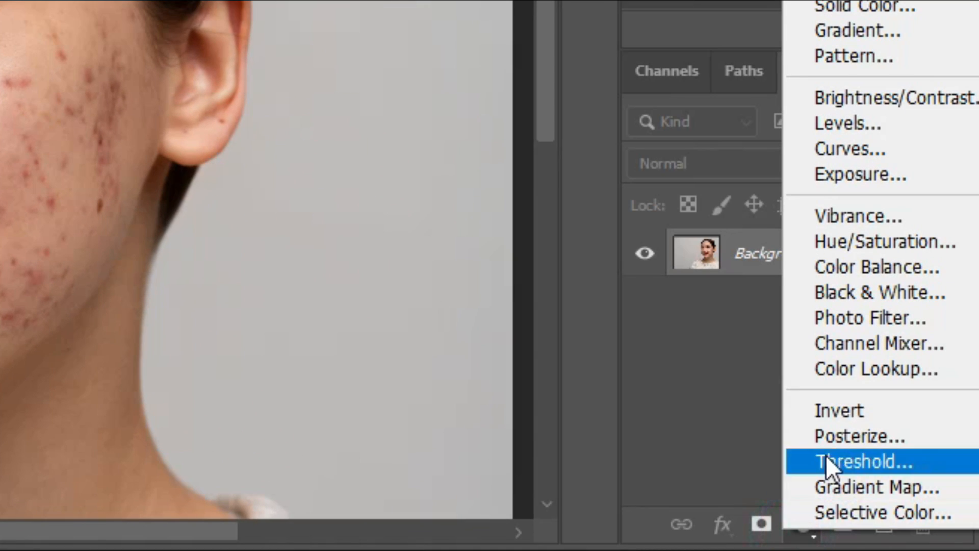
pyautogui.click(850, 299)
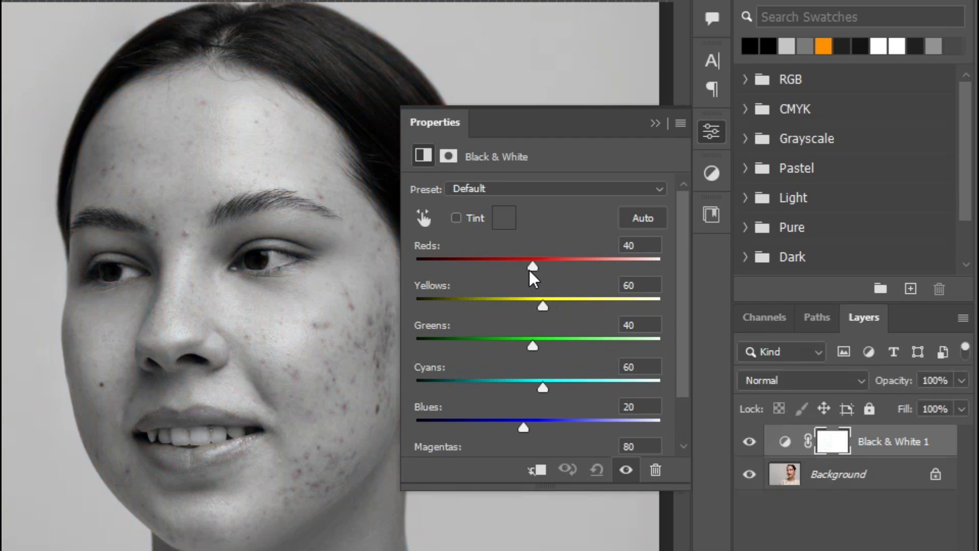
pyautogui.moveTo(533, 267); pyautogui.dragTo(462, 267)
pyautogui.moveTo(539, 307); pyautogui.dragTo(562, 309)
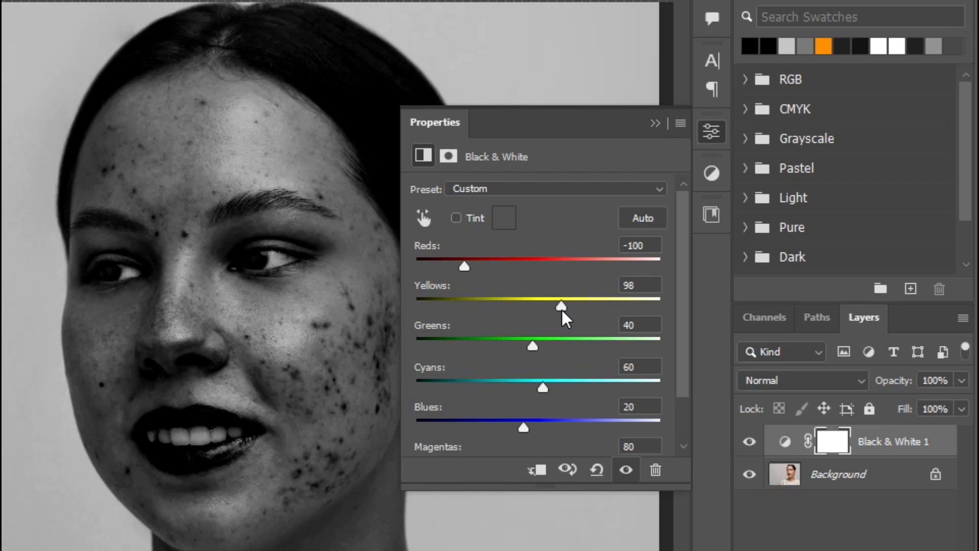
pyautogui.click(661, 122)
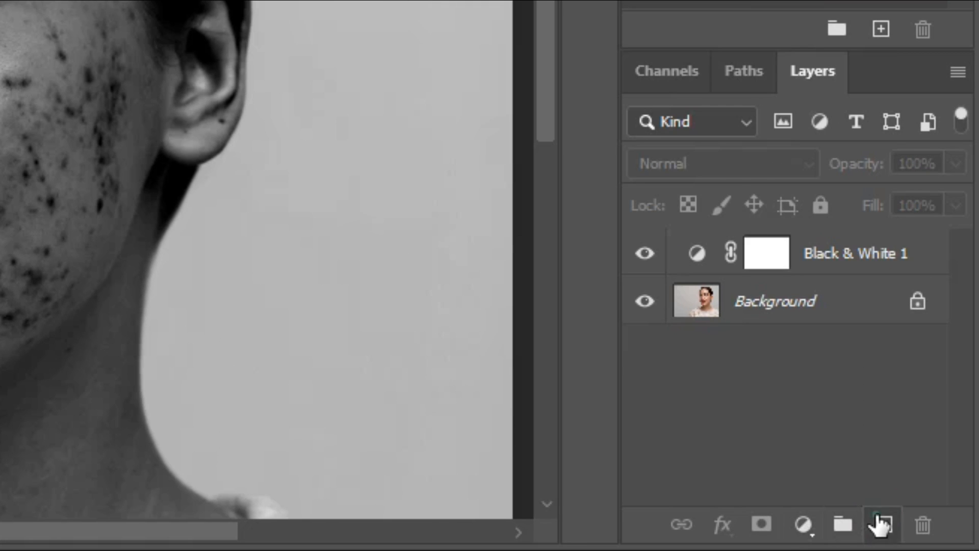
# Step: Add a new empty layer between the Background and the Black & White adjustment layer
pyautogui.click(932, 538)
pyautogui.moveTo(802, 242); pyautogui.dragTo(808, 322)
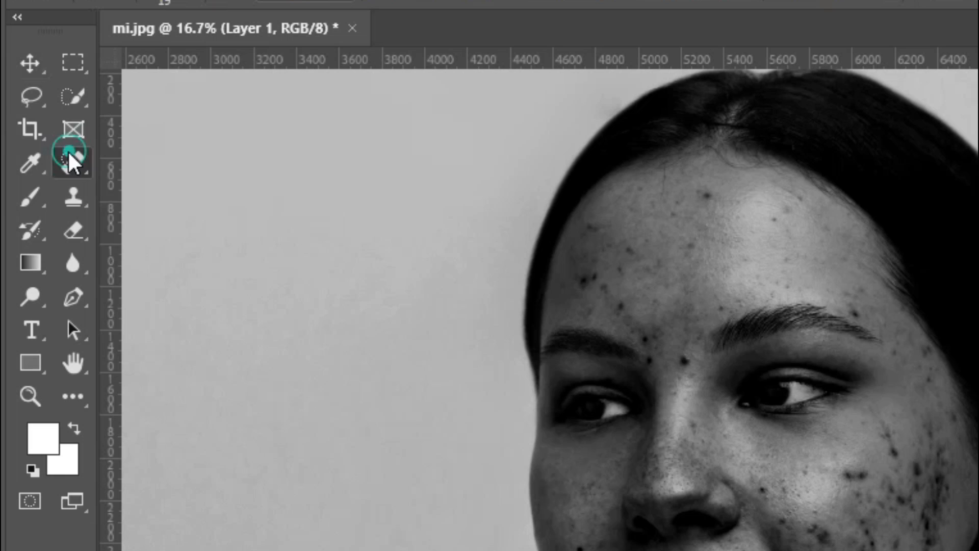
# Step: Choose the Healing Brush Tool and set its sampling to Current & Below
pyautogui.rightClick(42, 136)
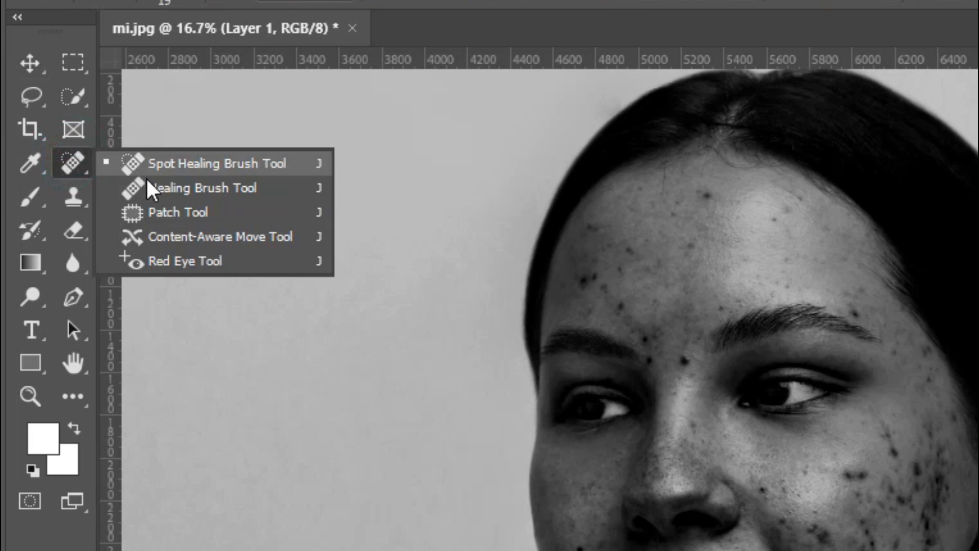
pyautogui.click(87, 151)
pyautogui.click(779, 19)
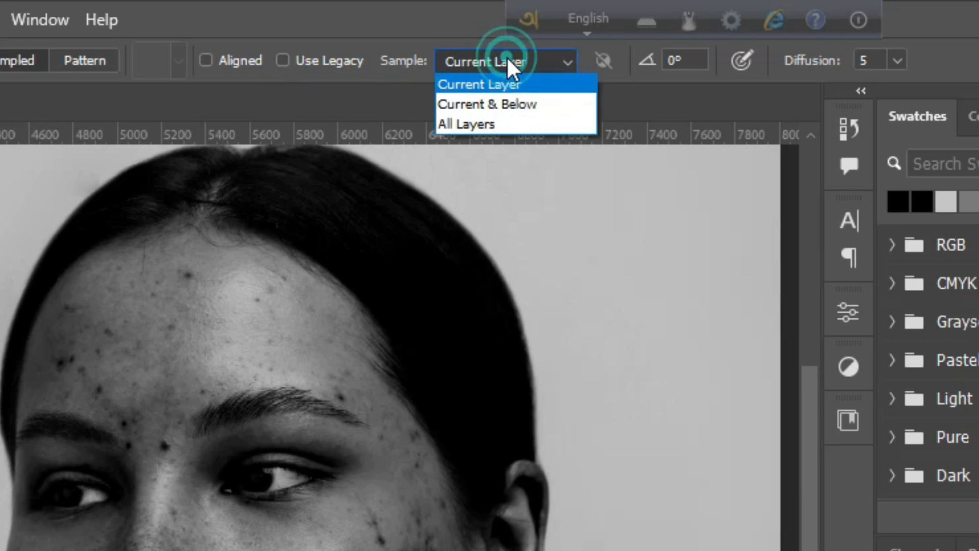
pyautogui.click(507, 110)
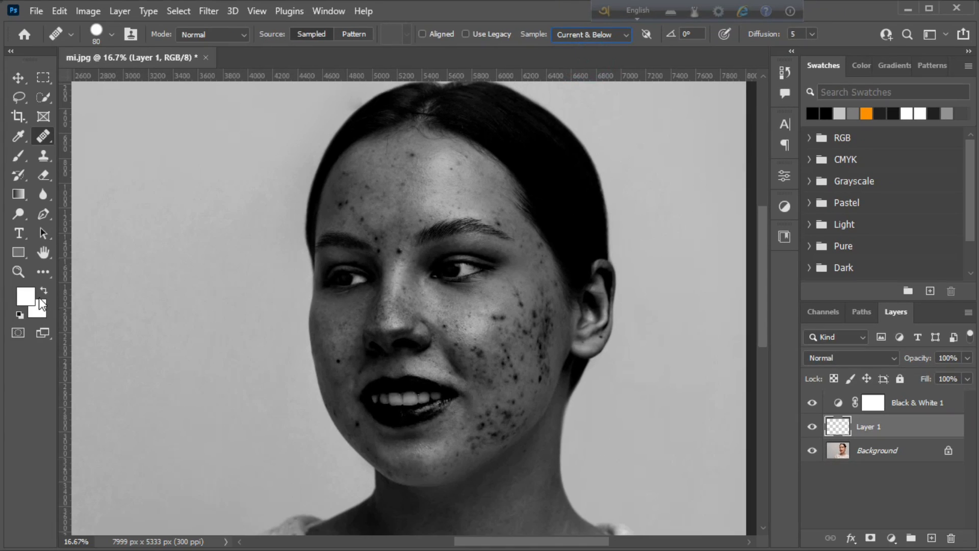
# Step: Heal the dark spots on the central upper forehead using nearby clean skin, reducing the brush size to 50
pyautogui.moveTo(313, 258); pyautogui.dragTo(359, 260)
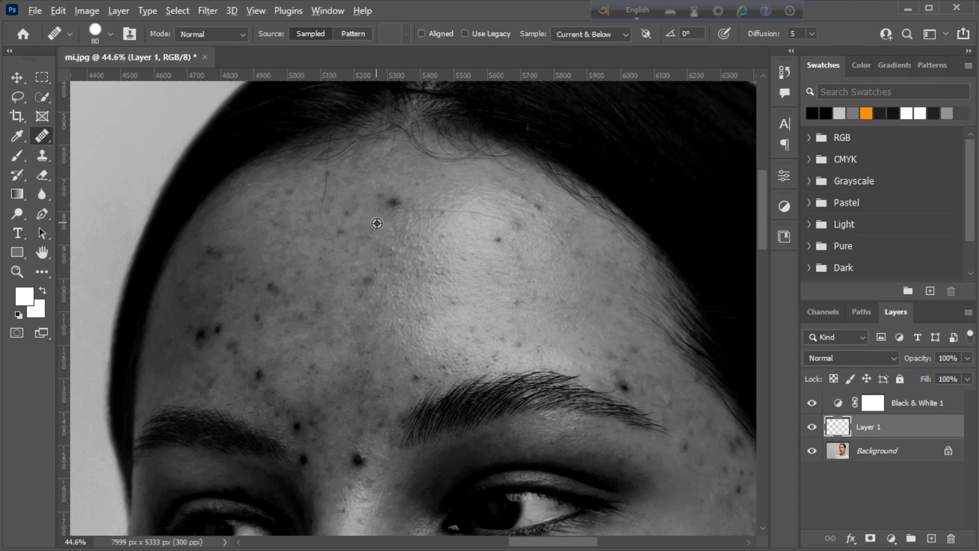
pyautogui.click(378, 205)
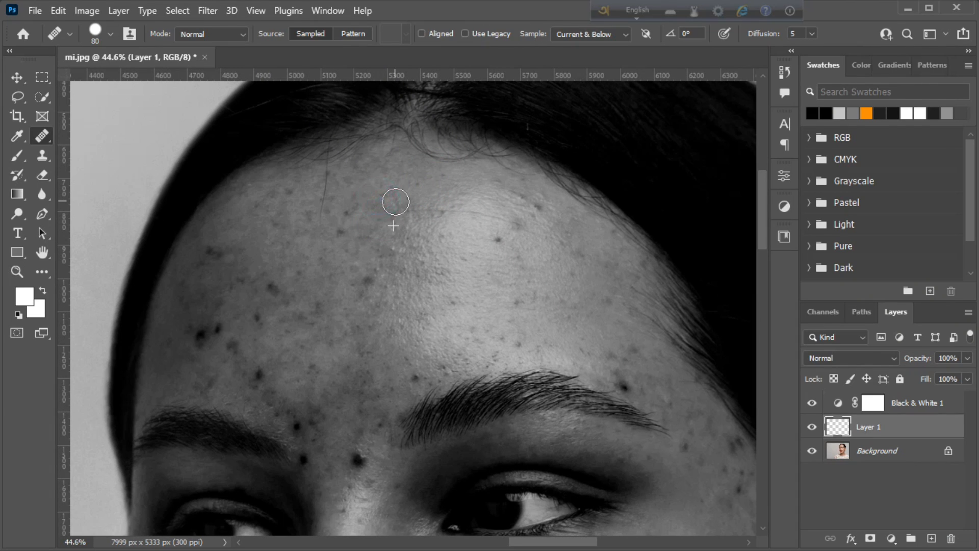
pyautogui.click(383, 251)
pyautogui.press('[')
pyautogui.press('[')
pyautogui.press('[')
pyautogui.click(487, 230)
pyautogui.click(502, 214)
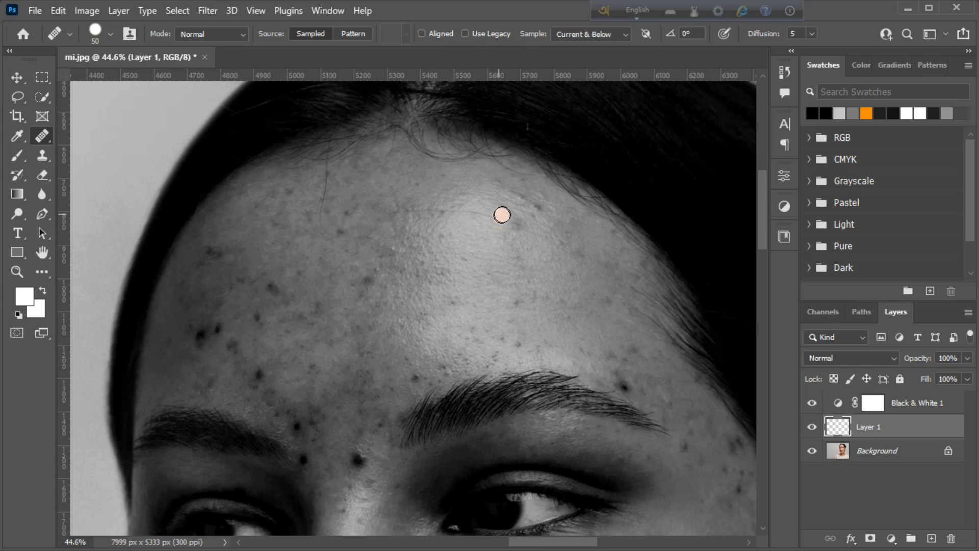
# Step: Heal the small blemishes on the bright side of the forehead, up to the hairline
pyautogui.click(512, 220)
pyautogui.click(509, 185)
pyautogui.keyDown('alt'); pyautogui.click(524, 193); pyautogui.keyUp('alt')
pyautogui.scroll(-7, 489, 204)
pyautogui.press('[')
pyautogui.press('[')
pyautogui.click(453, 220)
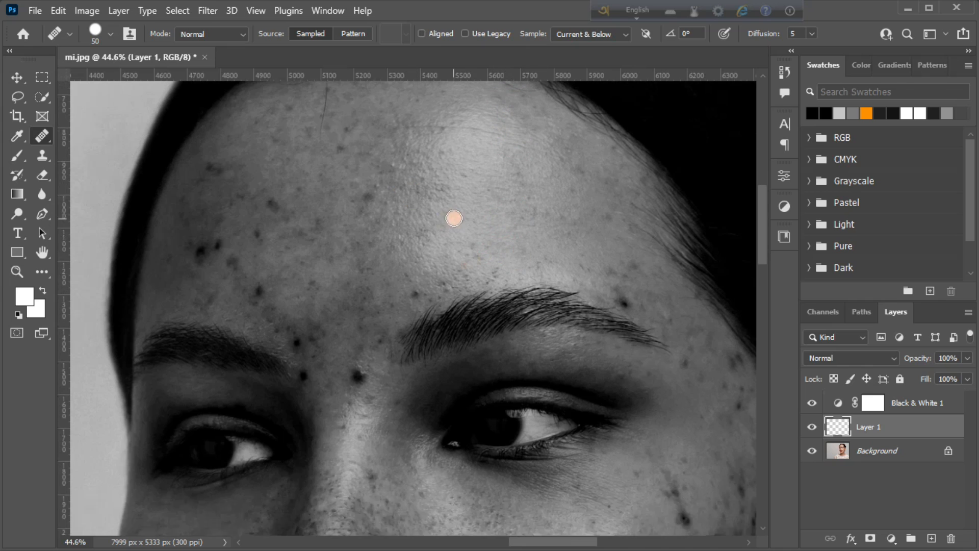
# Step: Heal the dark spots across the shaded side of the forehead above the far eyebrow
pyautogui.scroll(4, 408, 194)
pyautogui.click(329, 170)
pyautogui.click(300, 236)
pyautogui.click(260, 288)
pyautogui.click(273, 253)
pyautogui.click(215, 213)
pyautogui.click(307, 179)
pyautogui.click(217, 293)
pyautogui.click(196, 300)
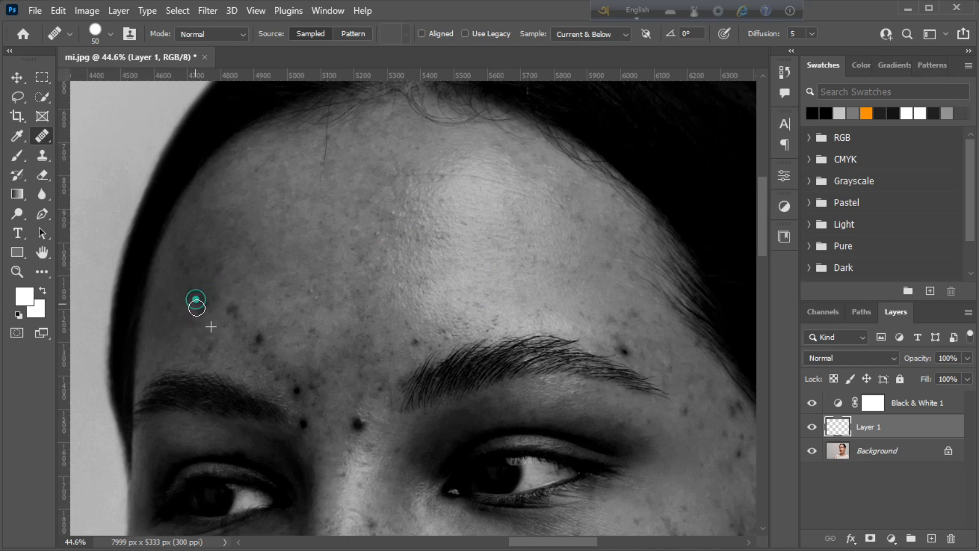
# Step: Heal the remaining spots just above and between the eyebrows
pyautogui.click(257, 339)
pyautogui.scroll(-3, 306, 362)
pyautogui.click(357, 374)
pyautogui.scroll(-8, 354, 324)
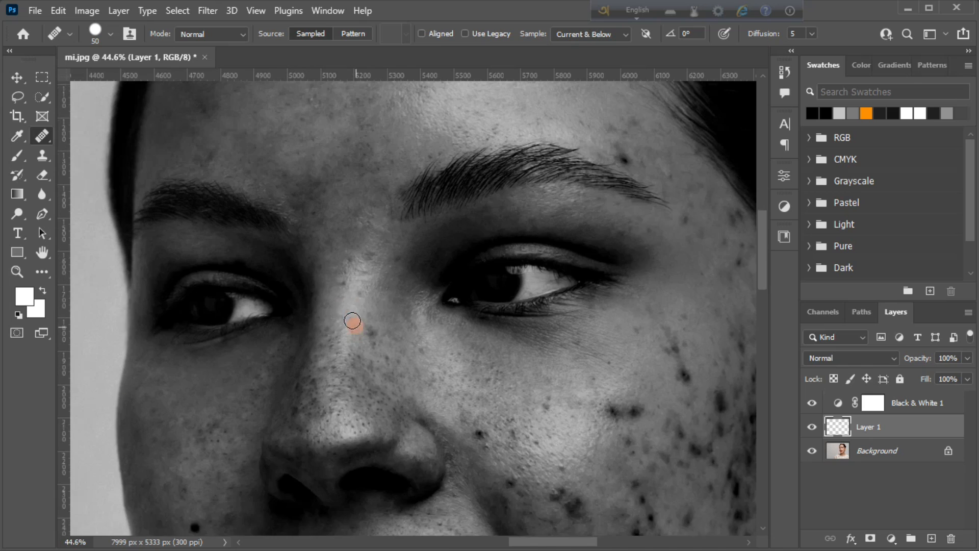
# Step: Heal the blemishes on the temple beside the outer eyebrow and eye
pyautogui.hscroll(5, 617, 255)
pyautogui.click(537, 306)
pyautogui.scroll(-7, 546, 293)
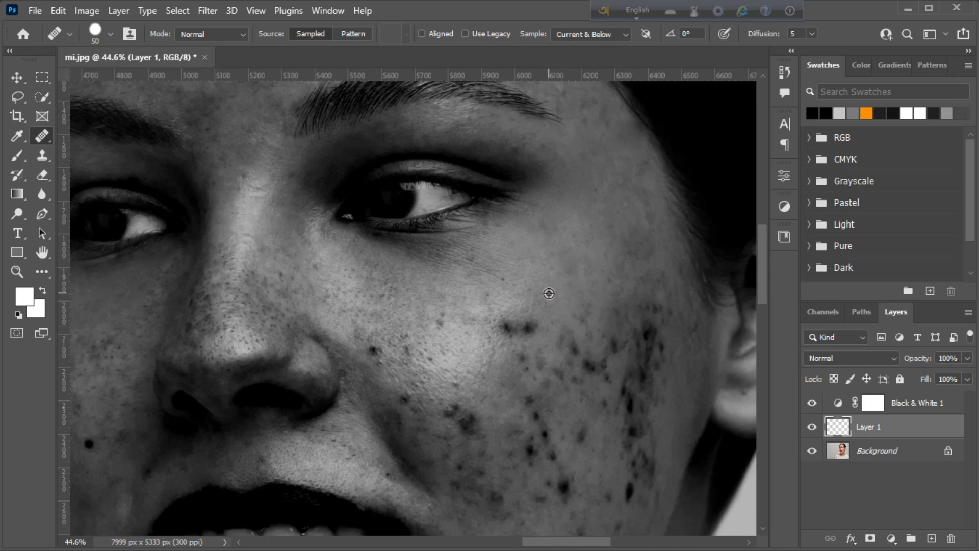
pyautogui.scroll(-1, 489, 306)
# Step: Heal the spots on the nose, the dark mole on the far cheek and the spot below it near the mouth
pyautogui.scroll(4, 571, 192)
pyautogui.hscroll(-5, 372, 280)
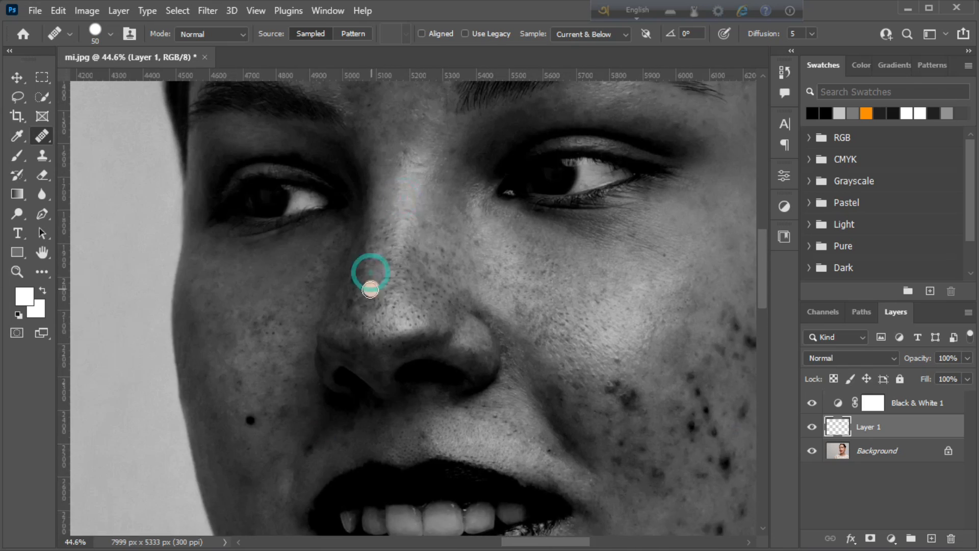
pyautogui.scroll(-4, 244, 317)
pyautogui.click(250, 336)
pyautogui.scroll(-3, 270, 378)
pyautogui.click(301, 433)
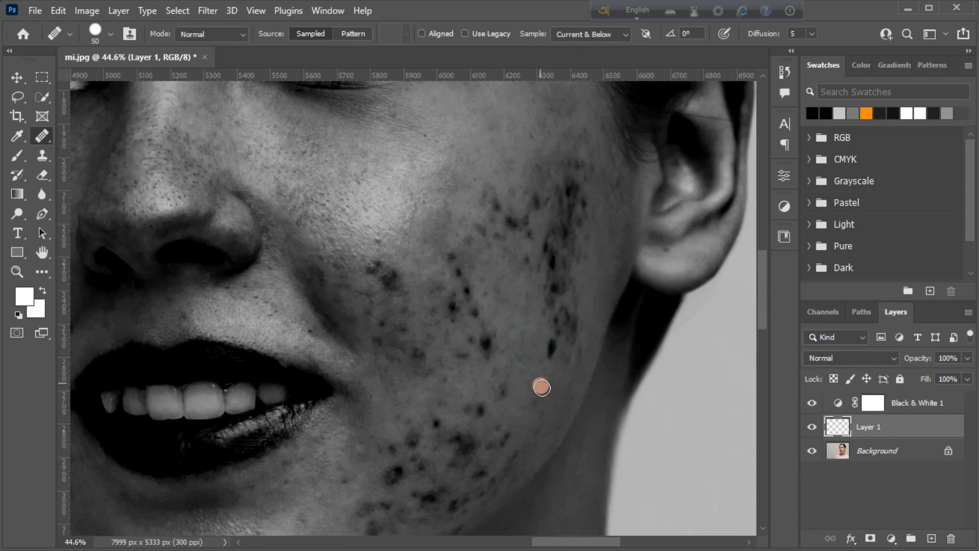
# Step: Heal the clusters of dark acne marks on the middle of the near cheek and beside the mouth corner
pyautogui.click(471, 301)
pyautogui.click(451, 307)
pyautogui.click(377, 257)
pyautogui.click(389, 277)
pyautogui.scroll(-3, 385, 286)
pyautogui.click(374, 310)
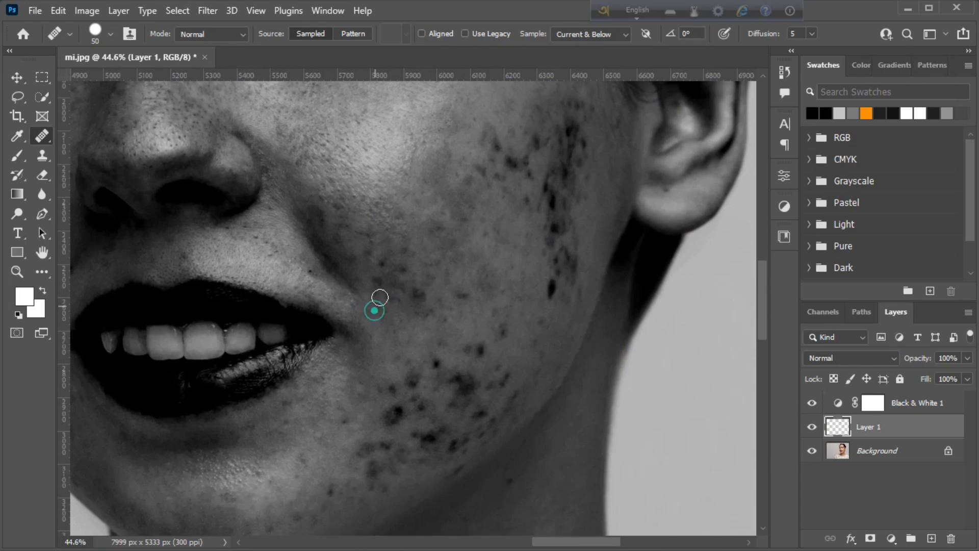
# Step: Heal the acne marks on the lower cheek and along the jawline, resampling clean skin nearby
pyautogui.scroll(-6, 442, 245)
pyautogui.click(414, 246)
pyautogui.keyDown('alt'); pyautogui.click(363, 295); pyautogui.keyUp('alt')
pyautogui.click(370, 316)
pyautogui.click(421, 275)
pyautogui.click(460, 259)
pyautogui.scroll(1, 441, 232)
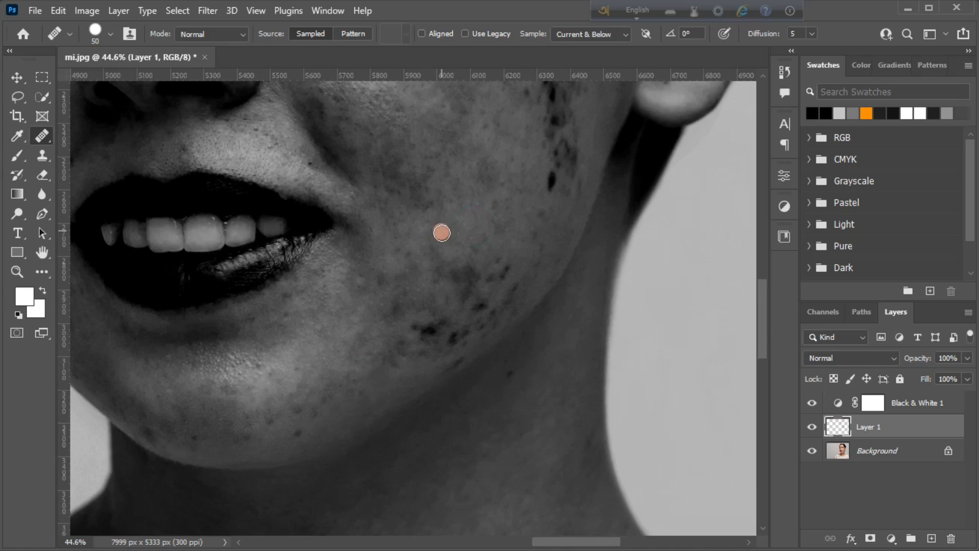
pyautogui.scroll(4, 474, 306)
pyautogui.scroll(-1, 485, 327)
pyautogui.click(489, 361)
# Step: Heal the dark streak of marks on the outer cheek near the ear and check the result in colour
pyautogui.scroll(8, 504, 306)
pyautogui.click(507, 313)
pyautogui.scroll(3, 535, 306)
pyautogui.click(581, 328)
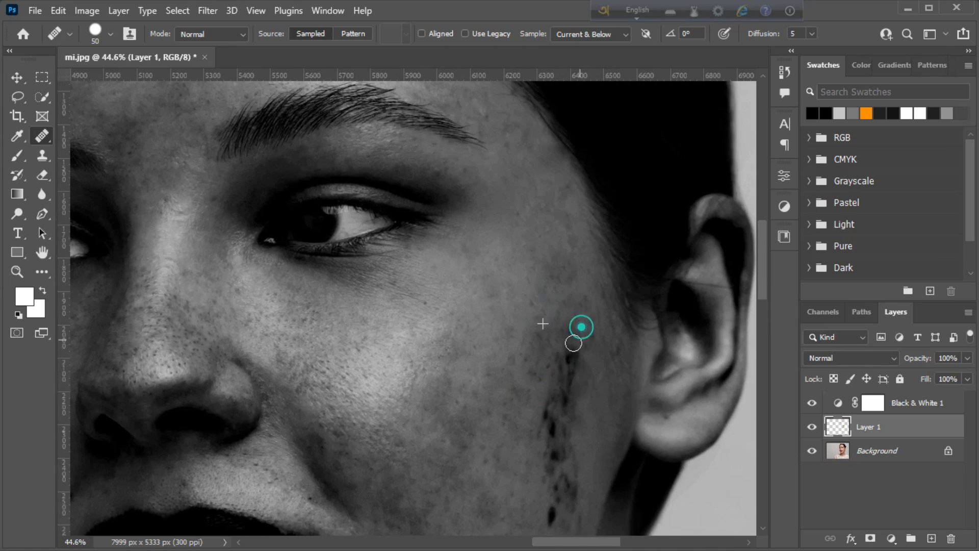
pyautogui.scroll(-3, 566, 351)
pyautogui.click(527, 373)
pyautogui.click(557, 369)
pyautogui.click(579, 403)
pyautogui.scroll(2, 571, 377)
pyautogui.click(543, 325)
pyautogui.click(812, 402)
pyautogui.click(812, 403)
# Step: Heal the remaining uneven patches on the lower cheek and jaw at closer zoom
pyautogui.hotkey('ctrl', 'space')
pyautogui.moveTo(491, 306)
pyautogui.mouseDown()
pyautogui.moveTo(517, 342)
pyautogui.moveTo(540, 344)
pyautogui.mouseUp()
pyautogui.click(364, 307)
pyautogui.click(452, 370)
pyautogui.moveTo(520, 278); pyautogui.dragTo(511, 299)
pyautogui.click(468, 260)
pyautogui.moveTo(377, 348); pyautogui.dragTo(409, 358)
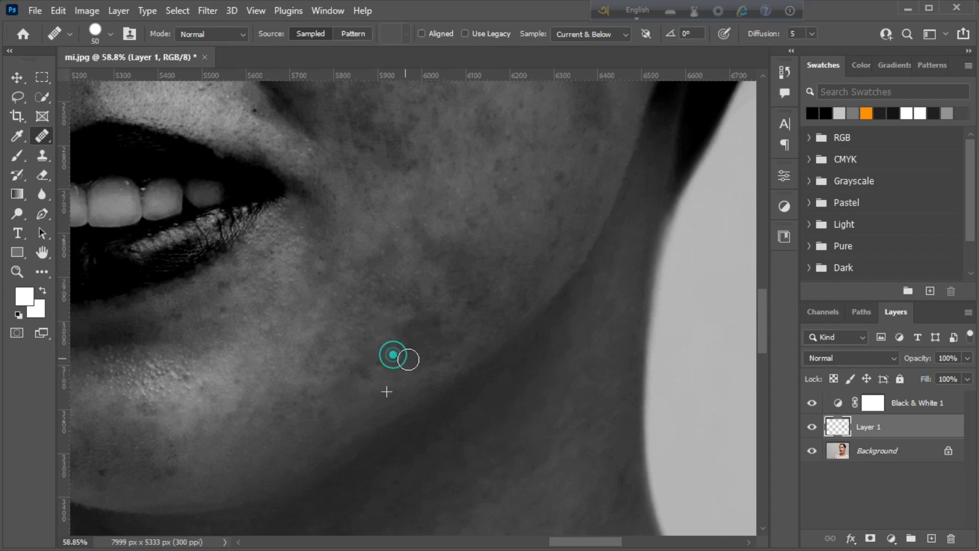
# Step: Heal the leftover spots on the chin and on the far cheek beside the nose
pyautogui.scroll(3, 595, 242)
pyautogui.scroll(-5, 205, 168)
pyautogui.hscroll(-4, 205, 169)
pyautogui.click(285, 428)
pyautogui.scroll(10, 290, 357)
pyautogui.moveTo(579, 542); pyautogui.dragTo(566, 542)
pyautogui.scroll(7, 268, 313)
pyautogui.click(144, 274)
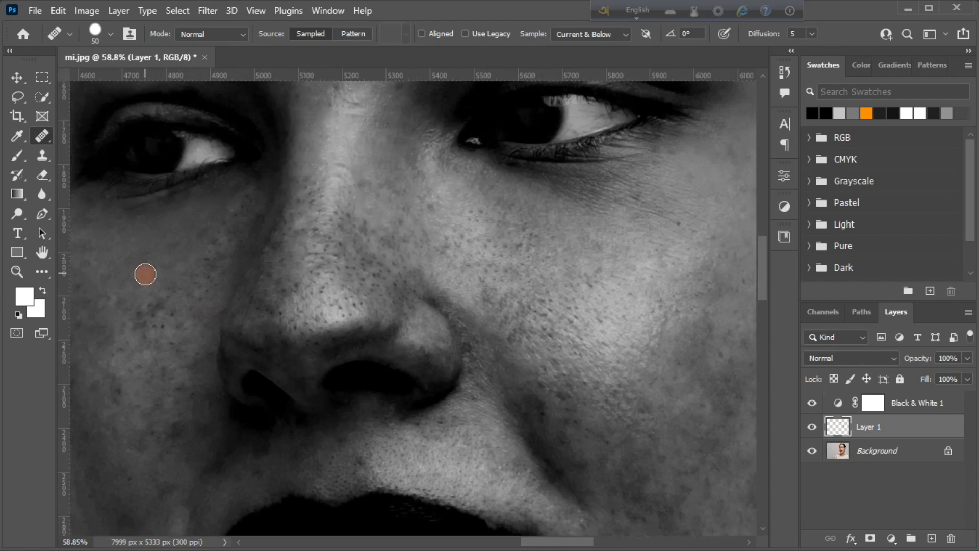
# Step: Check the healed face in colour and delete the Black & White adjustment layer
pyautogui.press('z')
pyautogui.moveTo(404, 251); pyautogui.dragTo(357, 255)
pyautogui.click(811, 404)
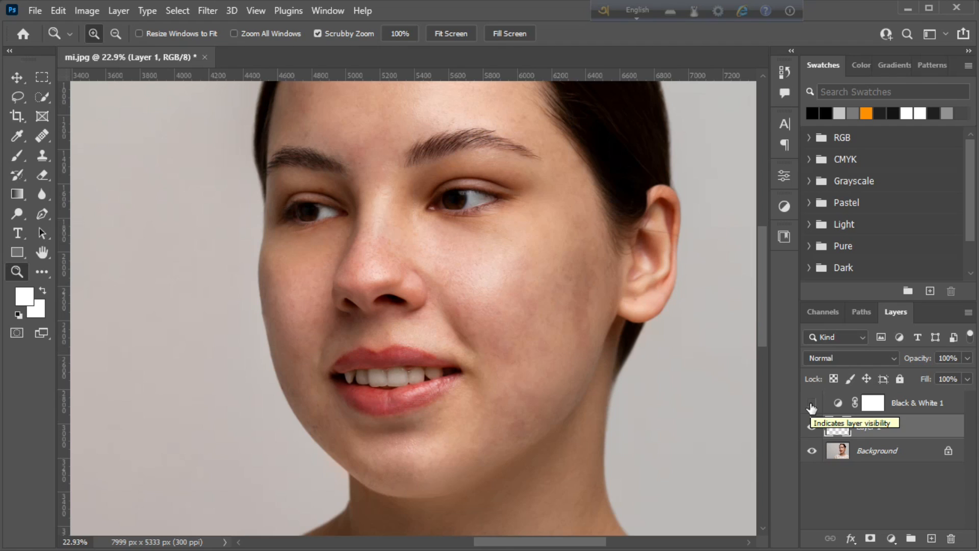
pyautogui.click(811, 404)
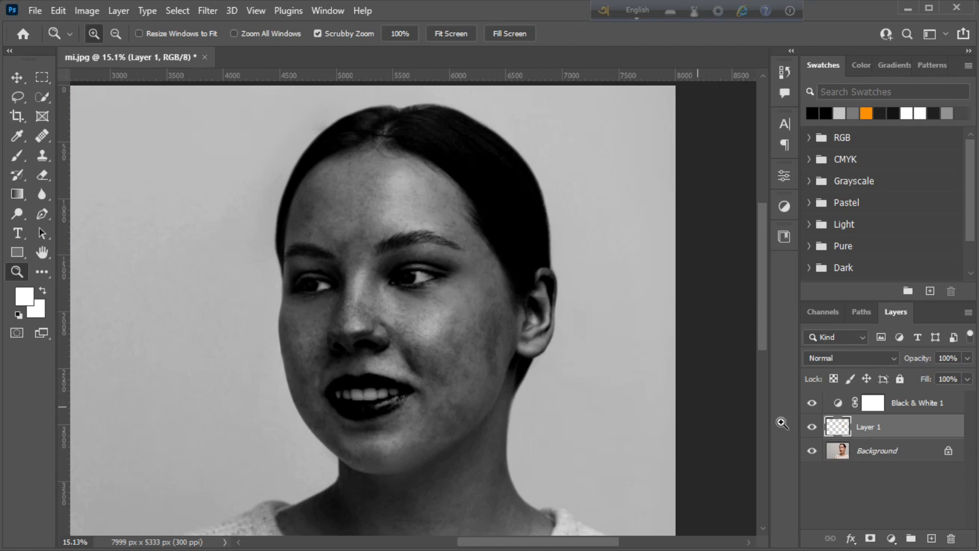
pyautogui.click(963, 405)
pyautogui.moveTo(928, 406); pyautogui.dragTo(950, 538)
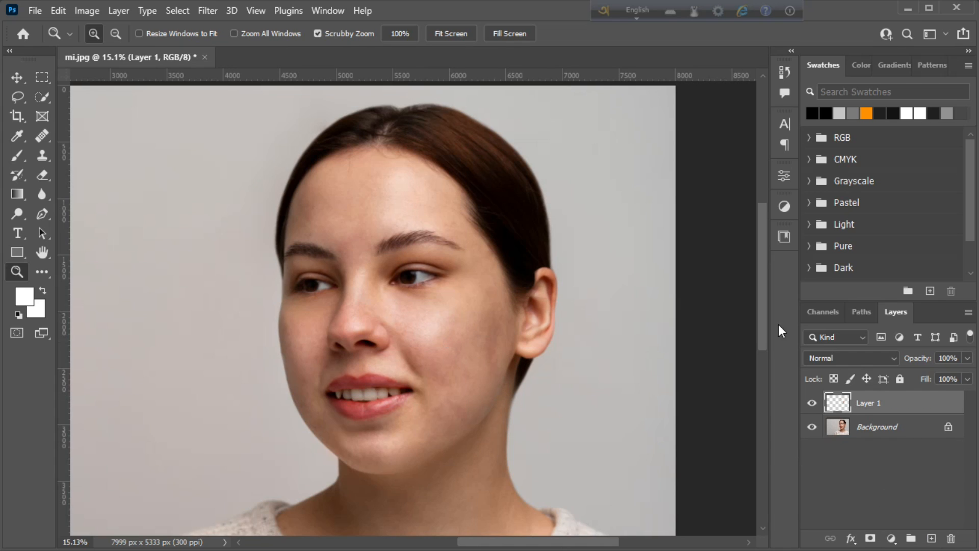
# Step: Stamp all visible layers into a new layer on top and set its blend mode to Vivid Light
pyautogui.click(844, 457)
pyautogui.hotkey('ctrl', 'alt', 'shift', 'e')
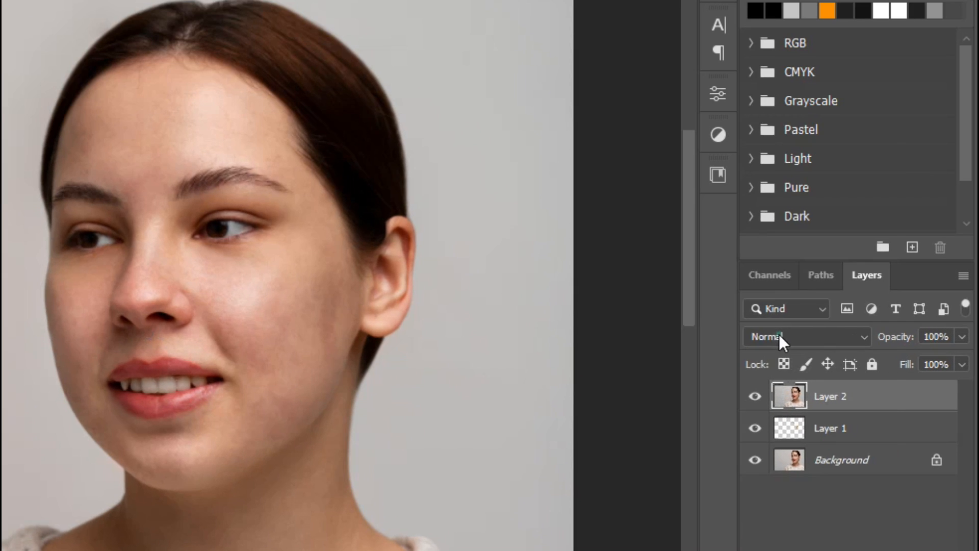
pyautogui.click(830, 357)
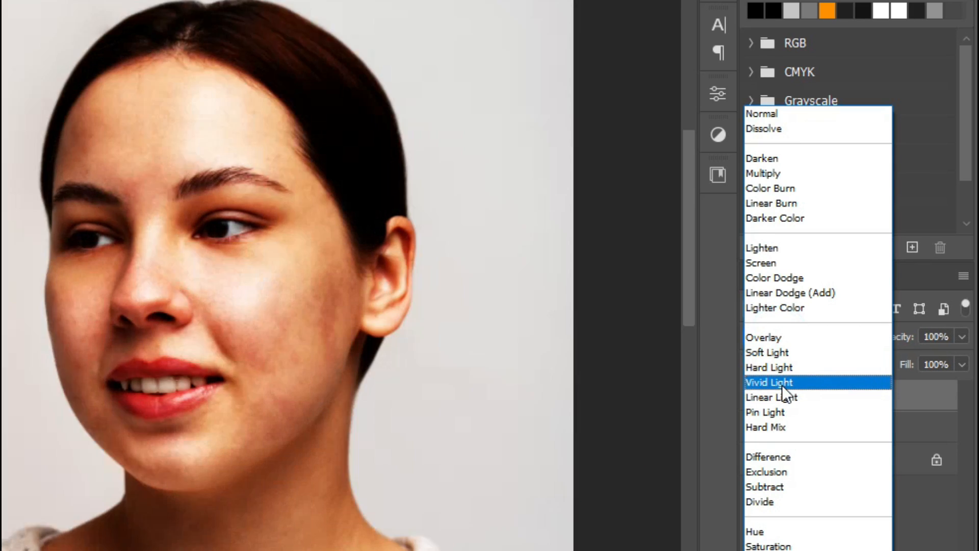
pyautogui.click(782, 383)
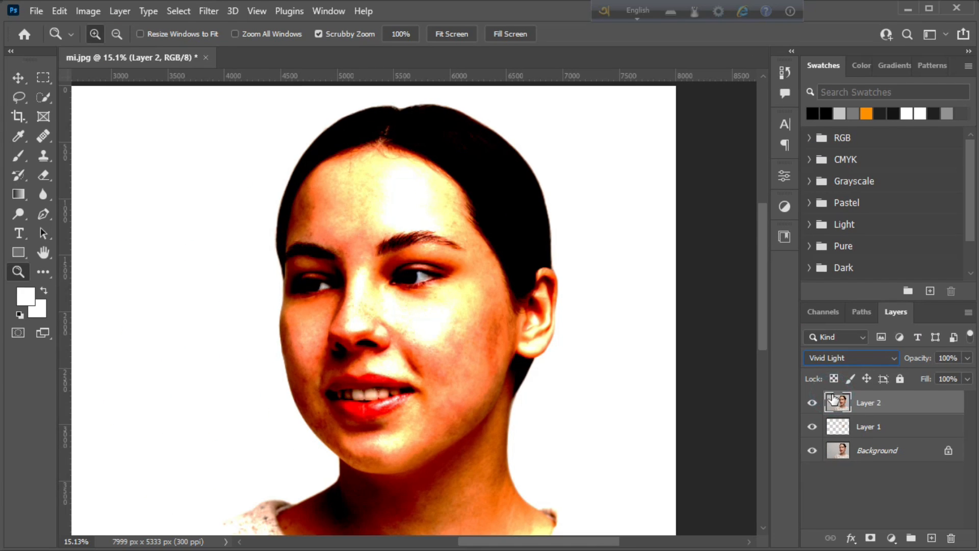
# Step: Invert the stamped layer and apply a High Pass filter with a radius large enough to smooth the skin texture
pyautogui.hotkey('ctrl', 'i')
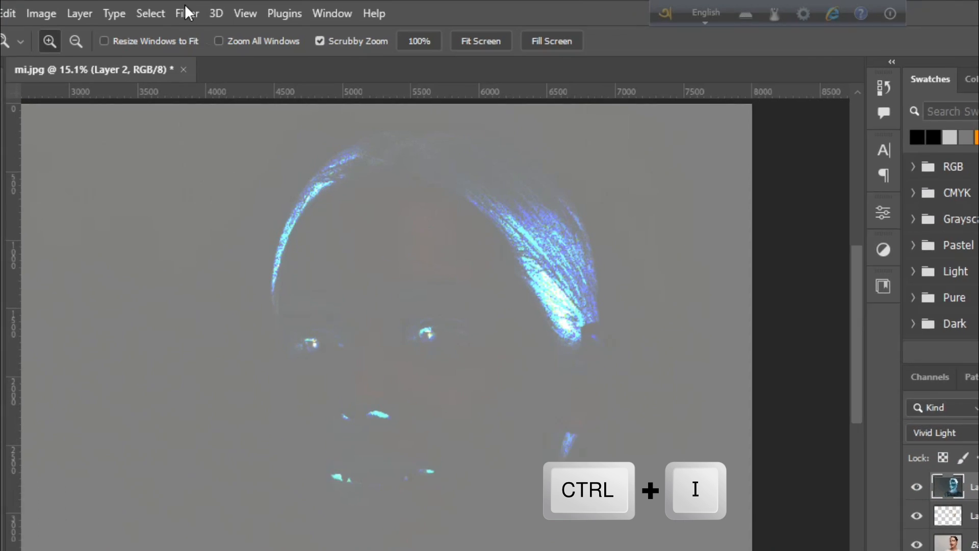
pyautogui.click(213, 13)
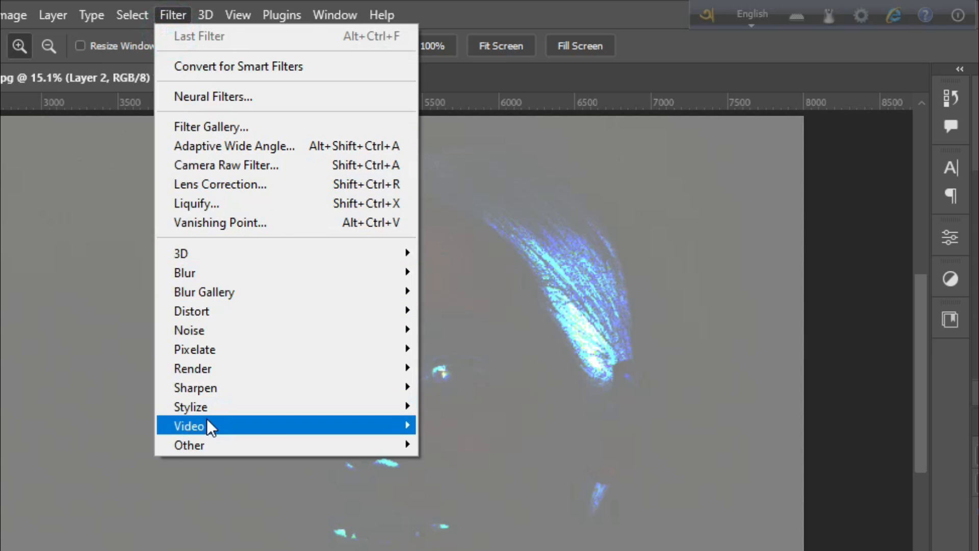
pyautogui.moveTo(325, 446)
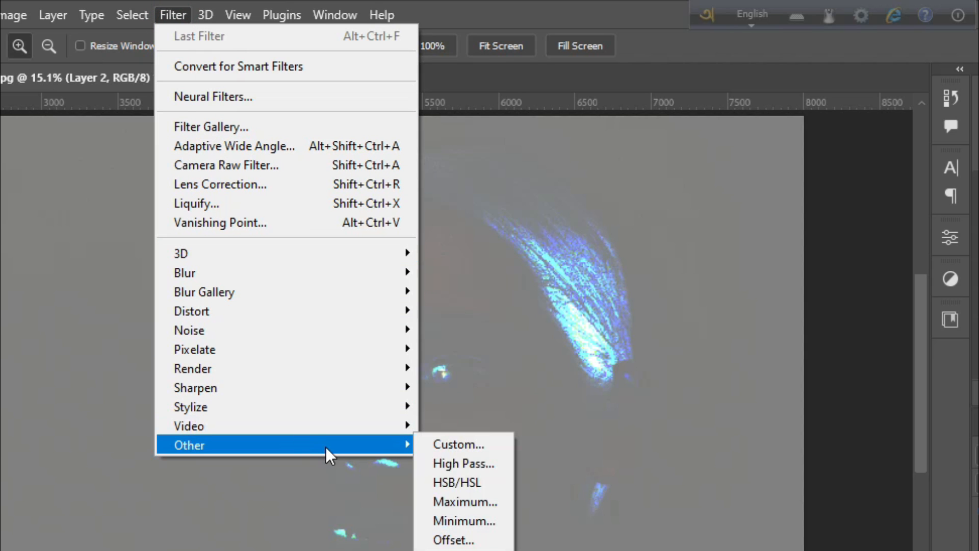
pyautogui.click(462, 464)
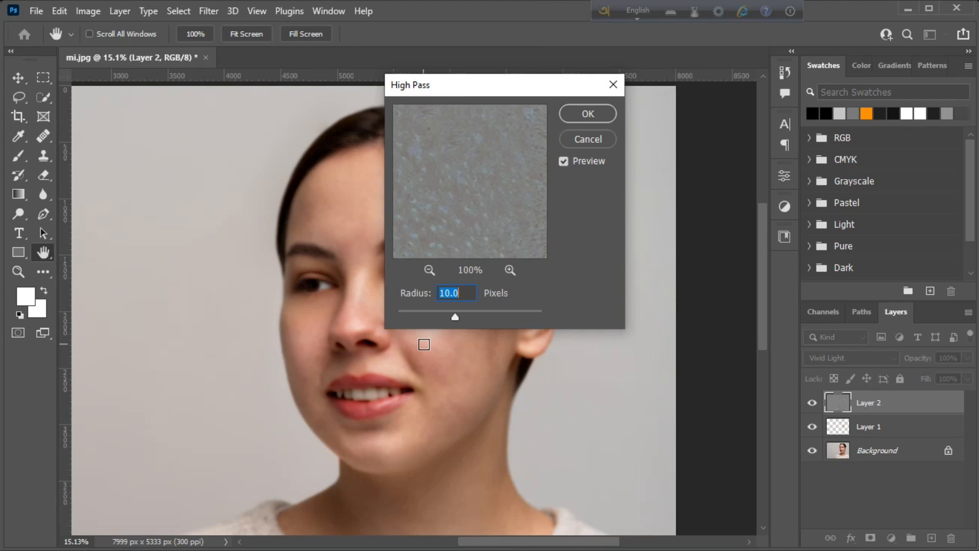
pyautogui.moveTo(465, 90); pyautogui.dragTo(597, 91)
pyautogui.moveTo(588, 317); pyautogui.dragTo(603, 317)
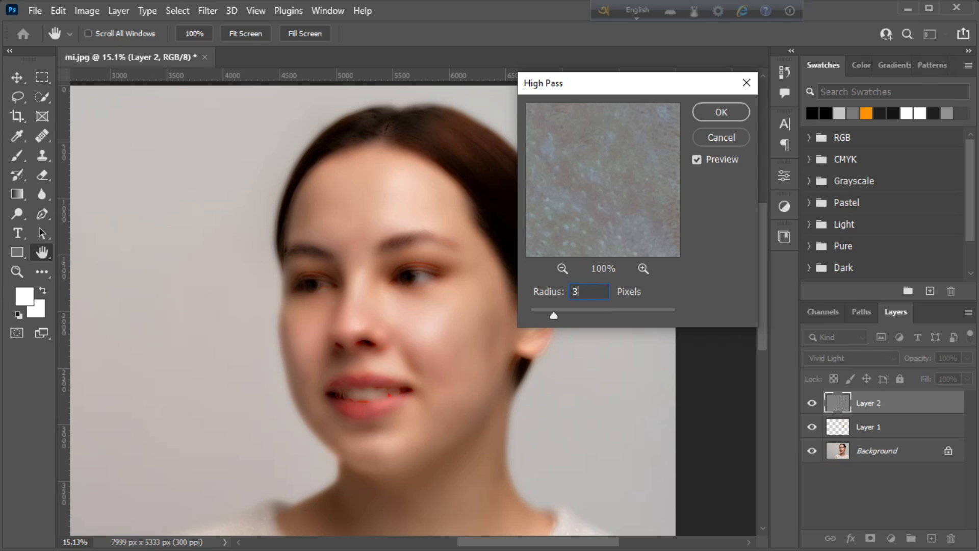
pyautogui.click(721, 111)
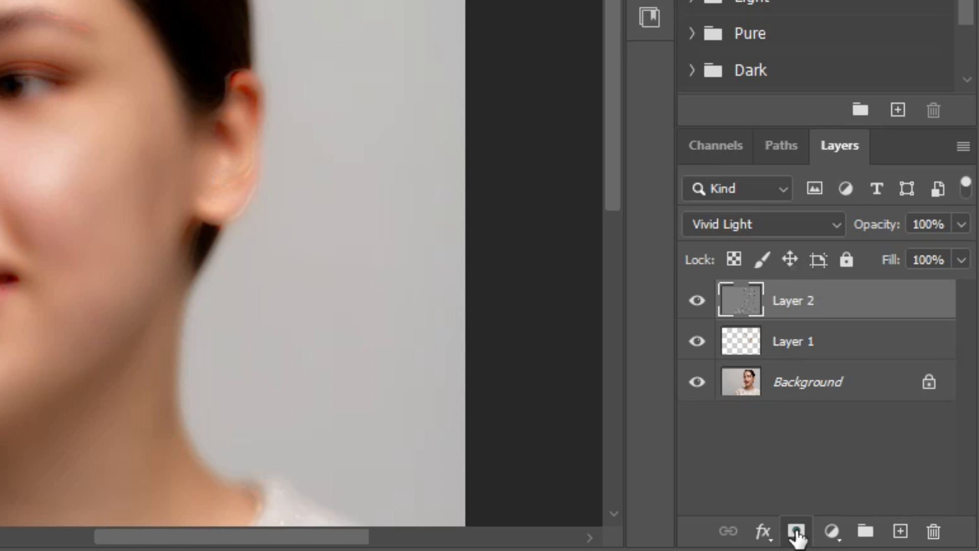
# Step: Add a layer mask to the High Pass smoothing layer
pyautogui.click(796, 532)
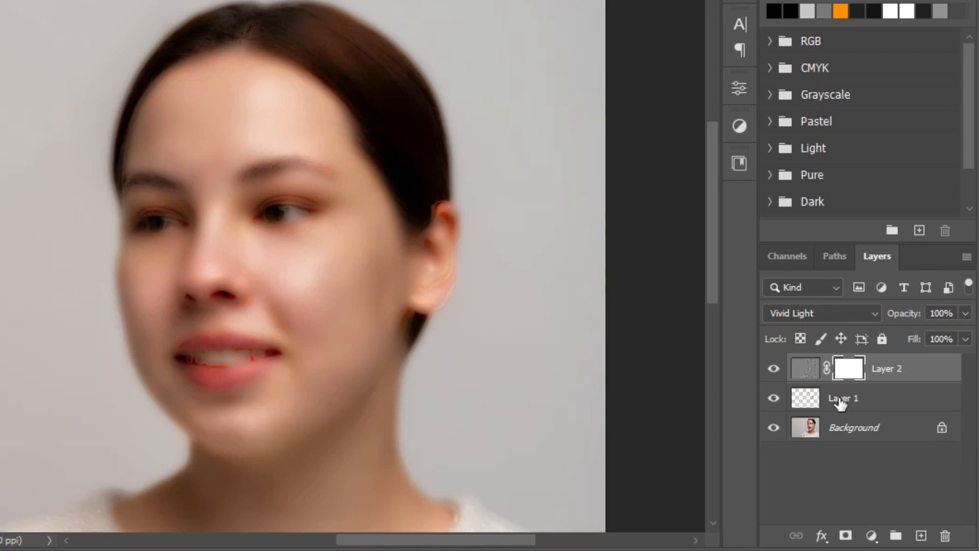
# Step: Invert the smoothing layer's mask to black and select a soft round brush for painting on it
pyautogui.hotkey('ctrl', 'i')
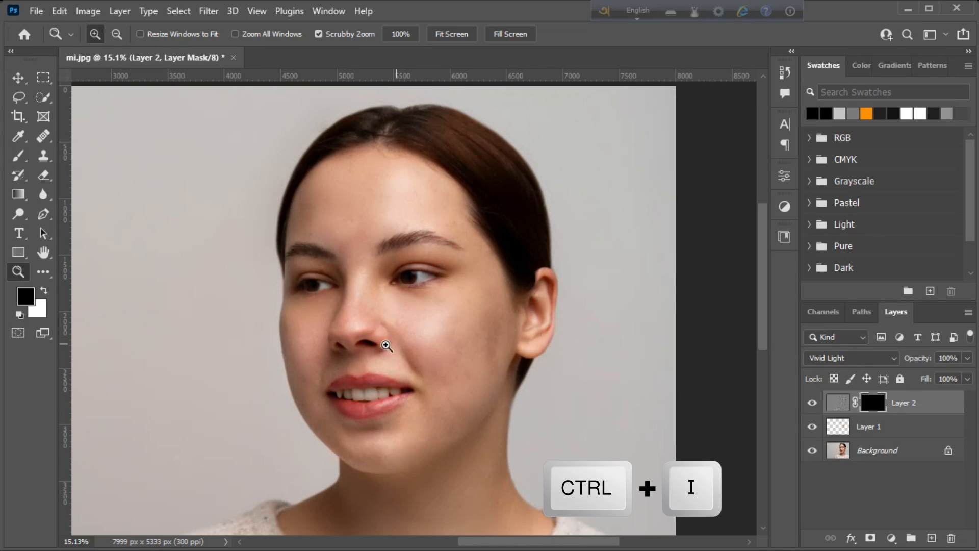
pyautogui.click(462, 352)
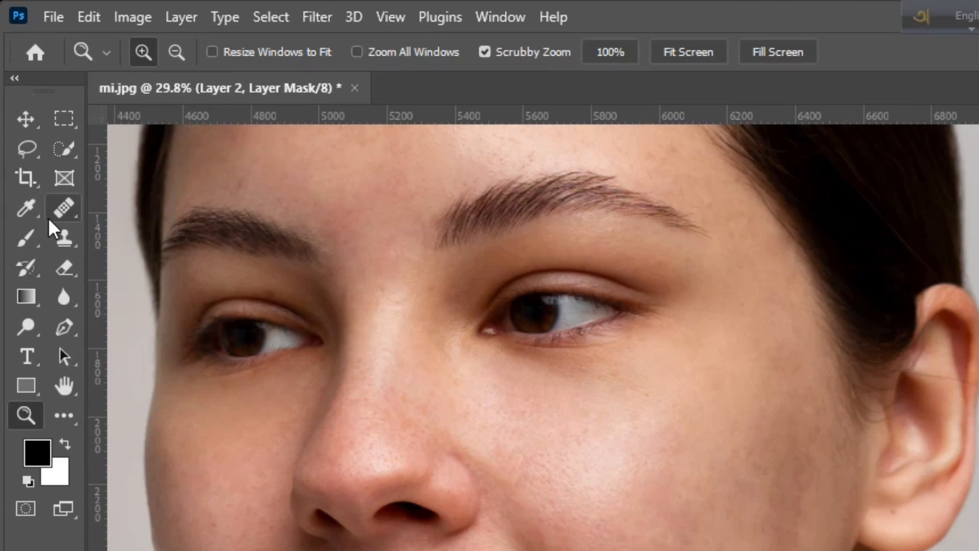
pyautogui.click(18, 156)
pyautogui.click(93, 238)
pyautogui.click(144, 51)
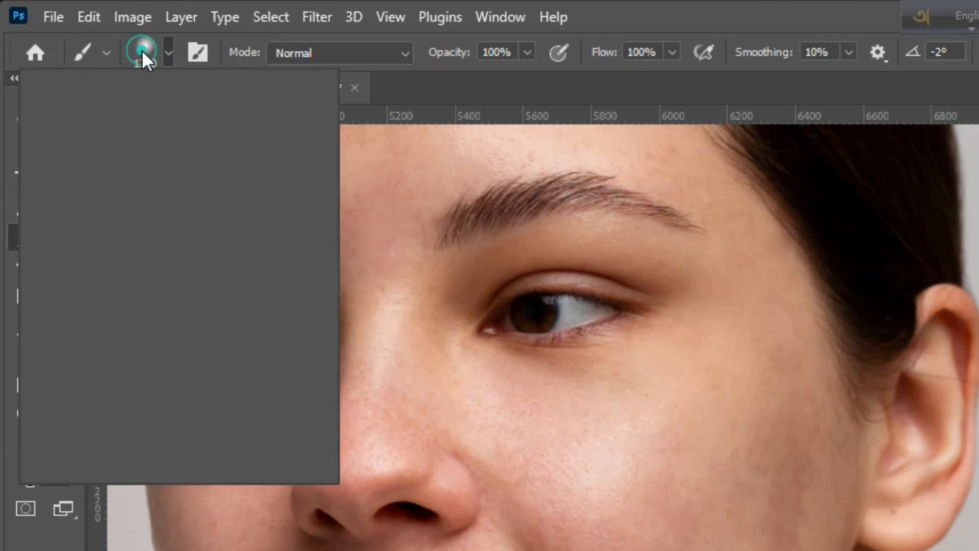
pyautogui.click(167, 336)
pyautogui.click(139, 37)
# Step: Reduce the brush size to 200 px, set its flow to 23% and make white the foreground colour
pyautogui.press('[')
pyautogui.press('[')
pyautogui.press('[')
pyautogui.press('[')
pyautogui.press('[')
pyautogui.press('[')
pyautogui.press('[')
pyautogui.press('[')
pyautogui.press('[')
pyautogui.press('[')
pyautogui.scroll(1, 555, 411)
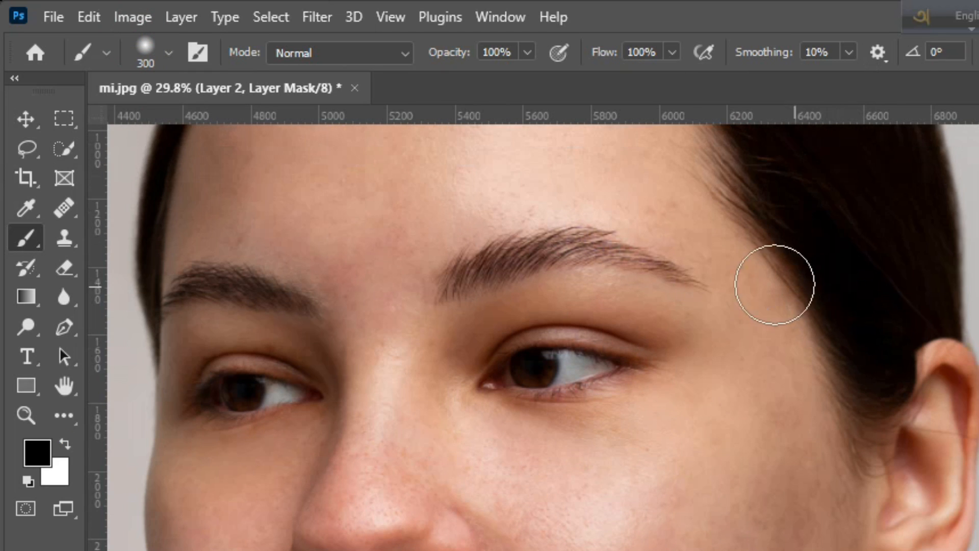
pyautogui.moveTo(599, 53); pyautogui.dragTo(498, 71)
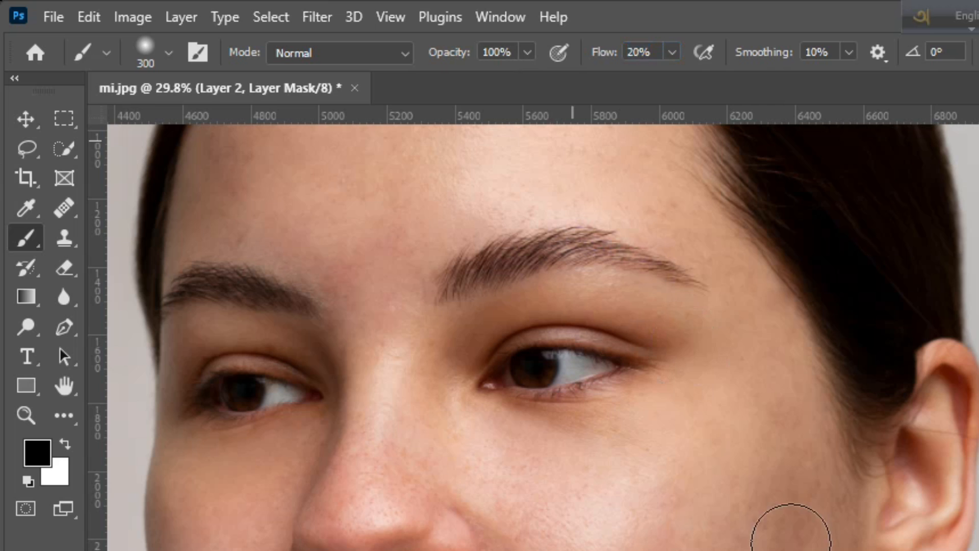
pyautogui.moveTo(564, 542); pyautogui.dragTo(537, 542)
pyautogui.scroll(3, 454, 297)
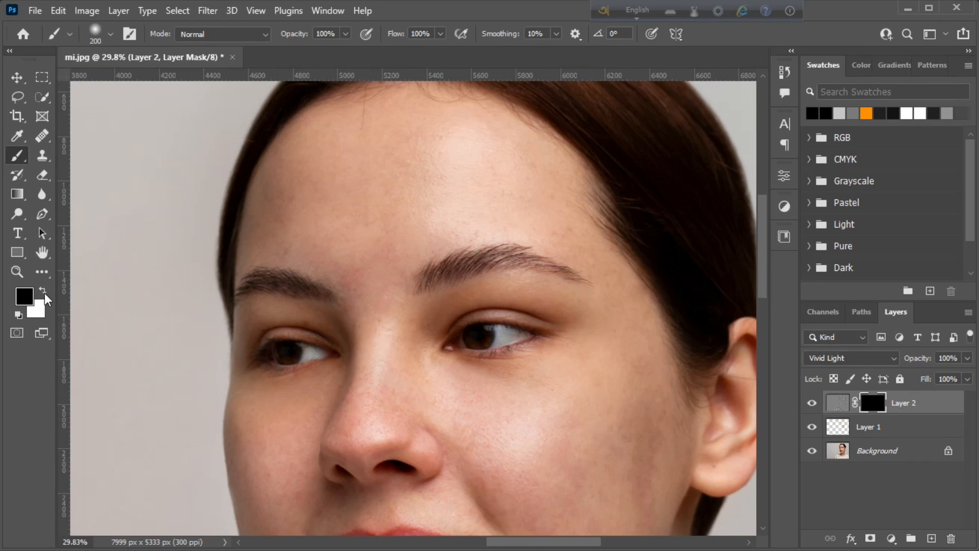
pyautogui.click(45, 291)
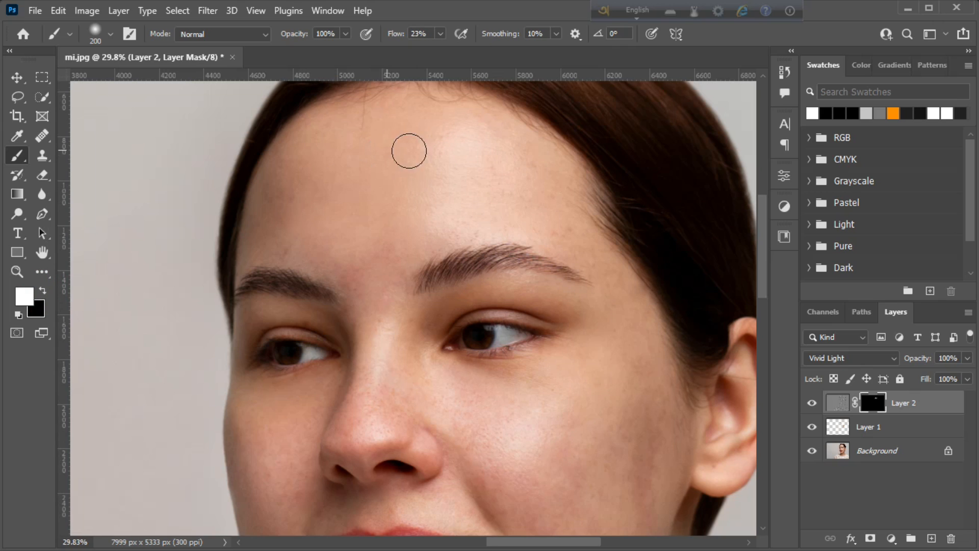
# Step: Paint white on the layer mask over the forehead to reveal the skin smoothing there
pyautogui.scroll(-2, 423, 264)
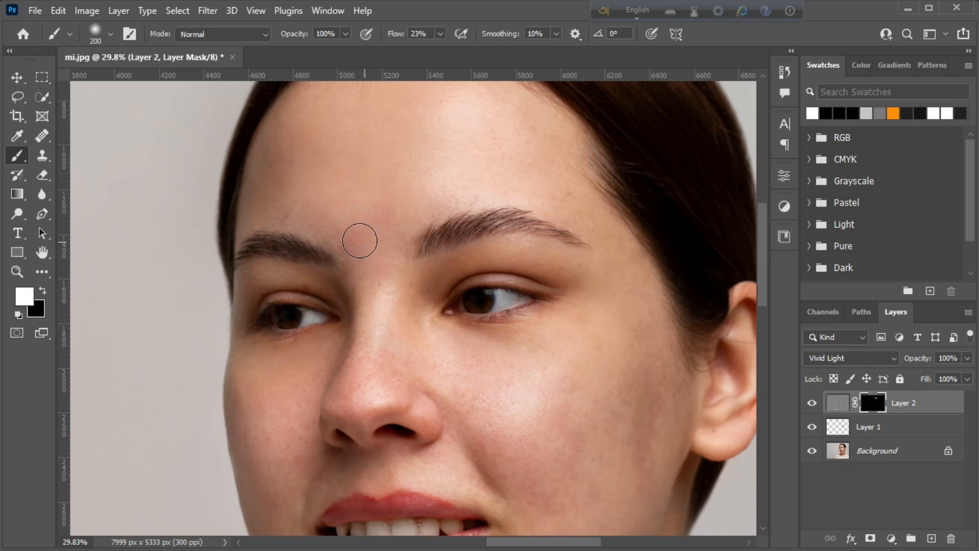
pyautogui.click(274, 167)
pyautogui.scroll(-3, 428, 295)
pyautogui.scroll(-2, 457, 330)
# Step: Paint the smoothing onto the nose, the near cheek and the chin through the layer mask
pyautogui.click(384, 256)
pyautogui.click(353, 286)
pyautogui.click(387, 283)
pyautogui.moveTo(408, 282); pyautogui.dragTo(514, 367)
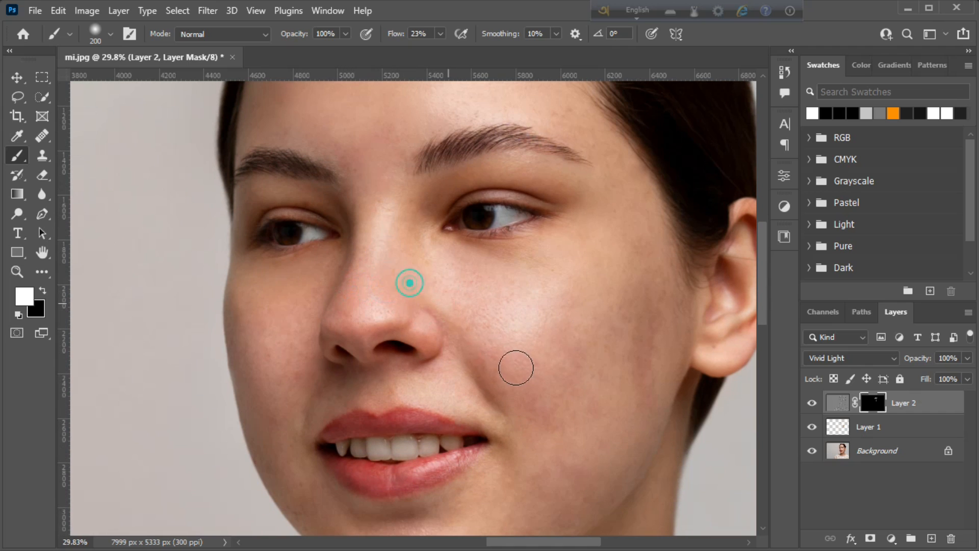
pyautogui.moveTo(454, 285); pyautogui.dragTo(543, 342)
pyautogui.click(638, 288)
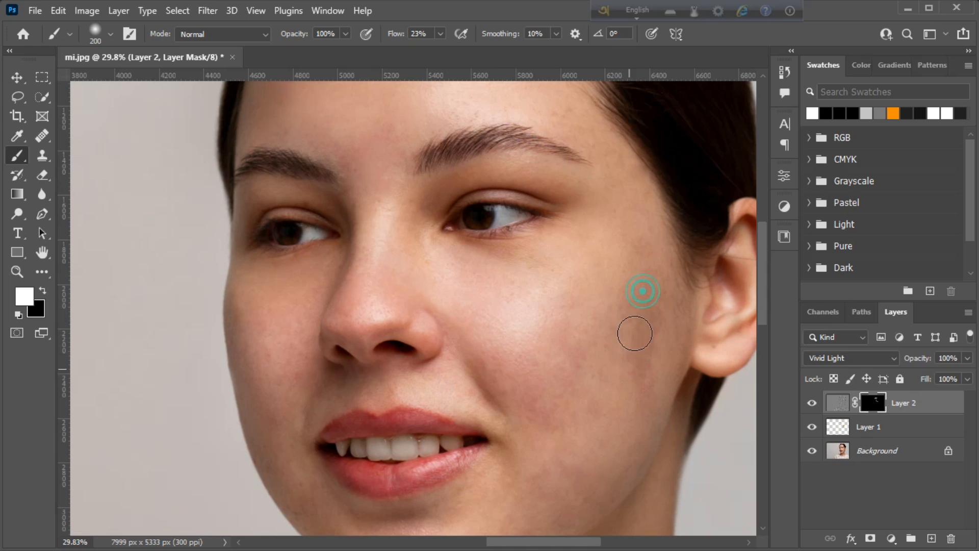
pyautogui.scroll(-5, 590, 350)
pyautogui.moveTo(382, 481); pyautogui.dragTo(462, 486)
# Step: Paint the smoothing over the far cheek and the skin around the eyes, varying the brush size up to 250 px
pyautogui.scroll(5, 431, 319)
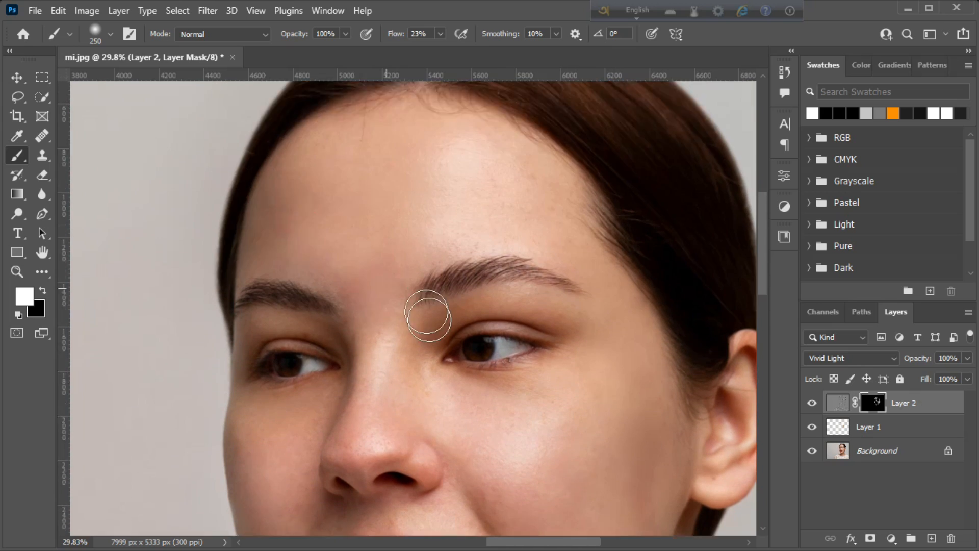
pyautogui.scroll(-2, 428, 321)
pyautogui.moveTo(251, 319); pyautogui.dragTo(271, 408)
pyautogui.scroll(-4, 408, 449)
pyautogui.scroll(5, 438, 367)
pyautogui.moveTo(420, 339); pyautogui.dragTo(444, 393)
pyautogui.scroll(3, 444, 393)
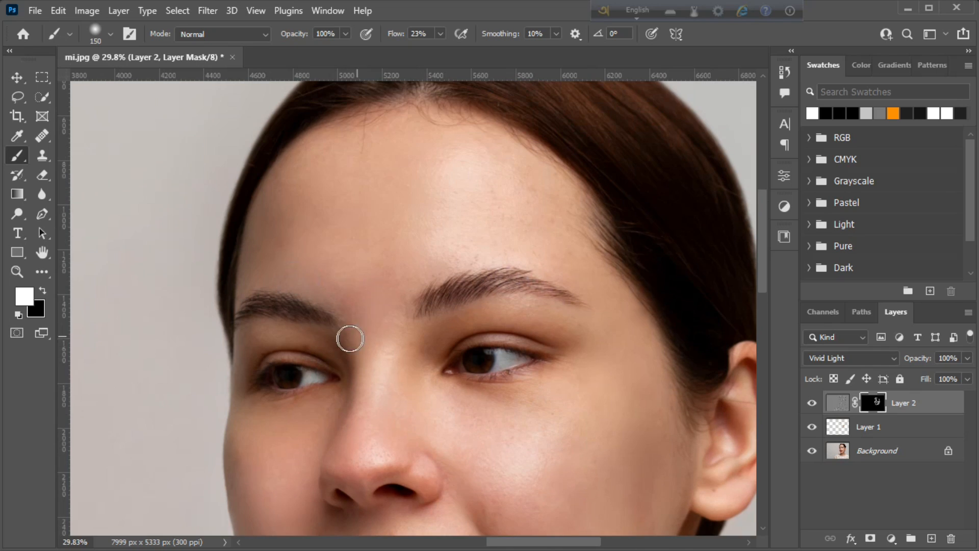
# Step: Paint the smoothing over the jaw and the neck down to the sweater collar
pyautogui.scroll(-15, 346, 337)
pyautogui.click(641, 367)
pyautogui.press('[')
pyautogui.click(251, 442)
pyautogui.scroll(-2, 529, 481)
pyautogui.moveTo(747, 403); pyautogui.dragTo(529, 480)
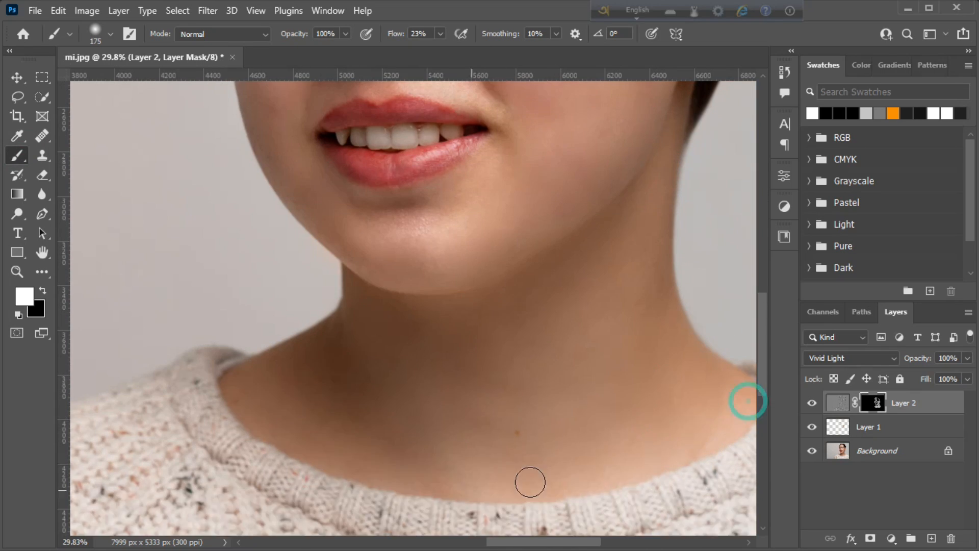
# Step: Touch up the mask over the near cheek and the far eyelid with a 175 px brush
pyautogui.scroll(11, 447, 326)
pyautogui.click(429, 254)
pyautogui.scroll(2, 459, 306)
pyautogui.moveTo(496, 360); pyautogui.dragTo(539, 485)
pyautogui.scroll(3, 451, 265)
pyautogui.click(325, 262)
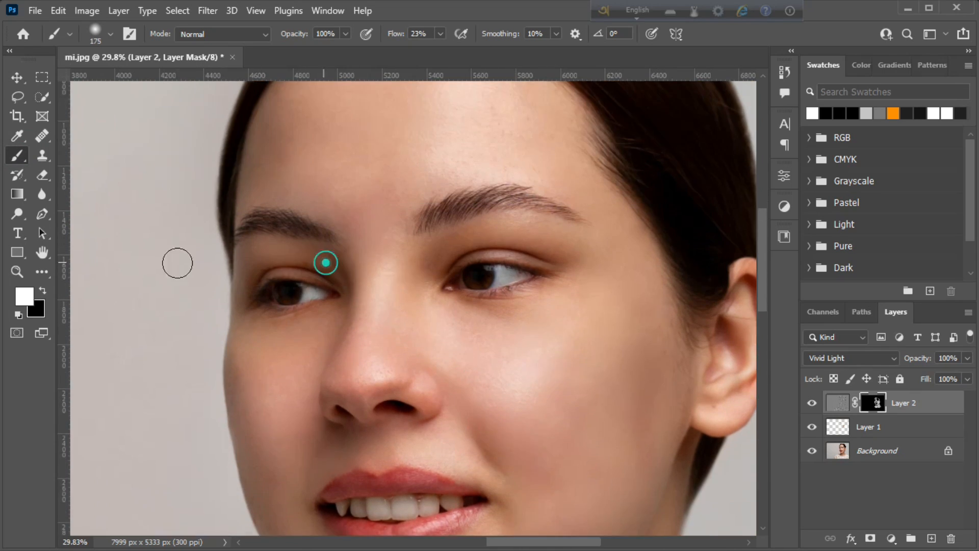
pyautogui.scroll(4, 289, 262)
pyautogui.scroll(-5, 474, 326)
# Step: Stamp all visible layers into a new layer on top and open it in the Camera Raw Filter
pyautogui.press('z')
pyautogui.moveTo(587, 398)
pyautogui.mouseDown()
pyautogui.moveTo(526, 397)
pyautogui.moveTo(551, 398)
pyautogui.mouseUp()
pyautogui.click(802, 481)
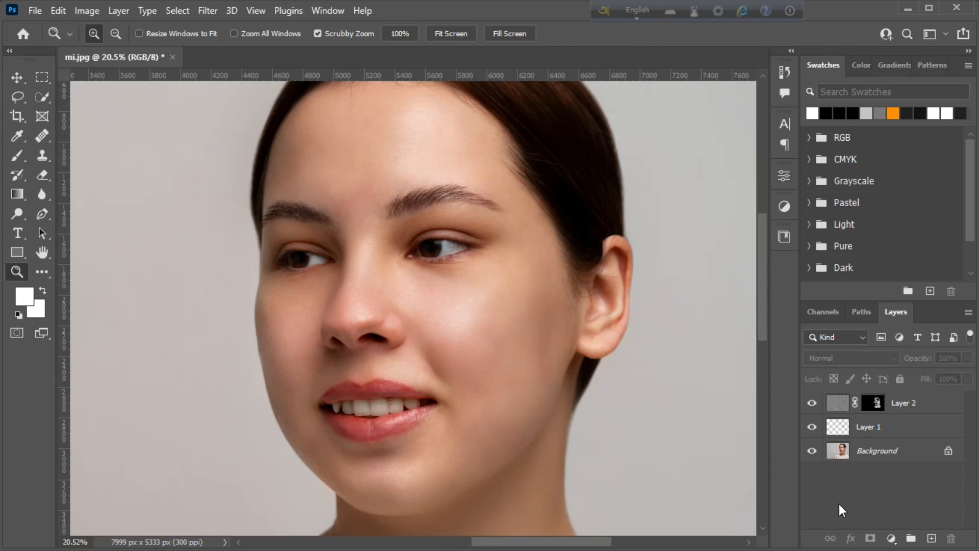
pyautogui.hotkey('ctrl', 'alt', 'shift', 'e')
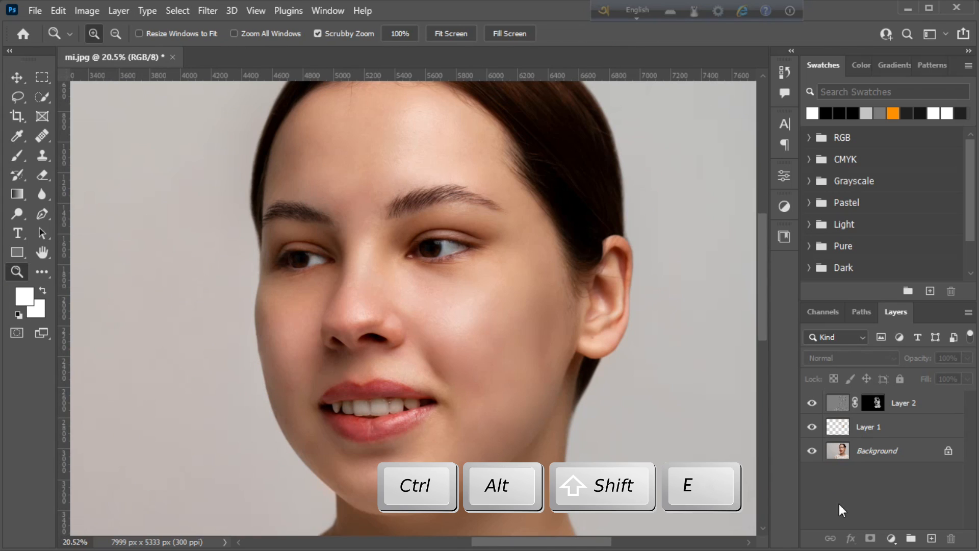
pyautogui.scroll(-1, 604, 255)
pyautogui.click(208, 10)
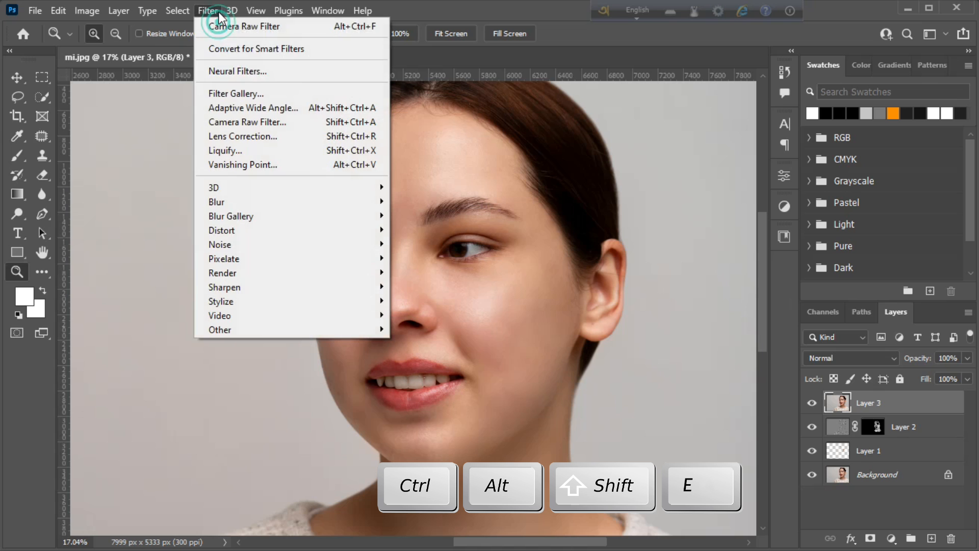
pyautogui.click(247, 125)
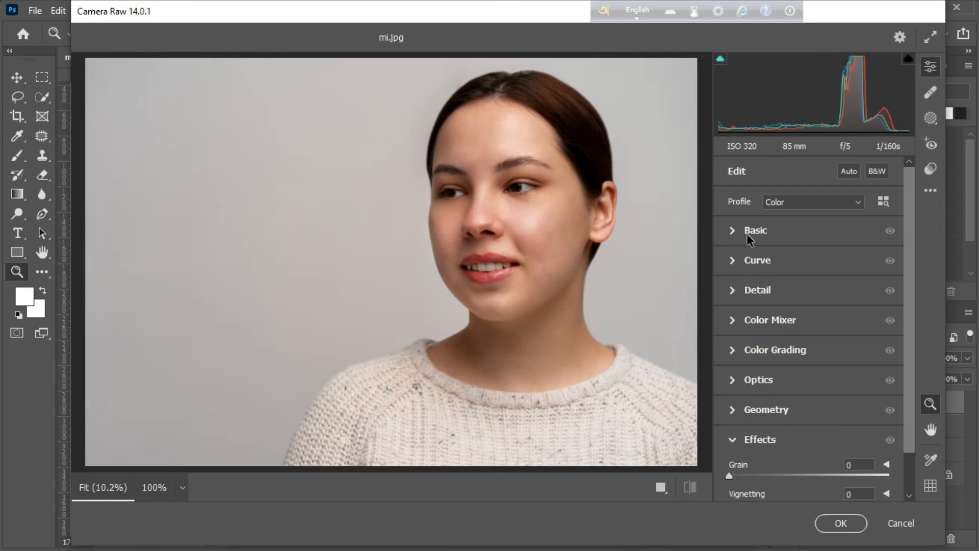
# Step: In the Basic adjustments, set Highlights to +6 and Texture to +18, checking the facial skin up close
pyautogui.click(733, 231)
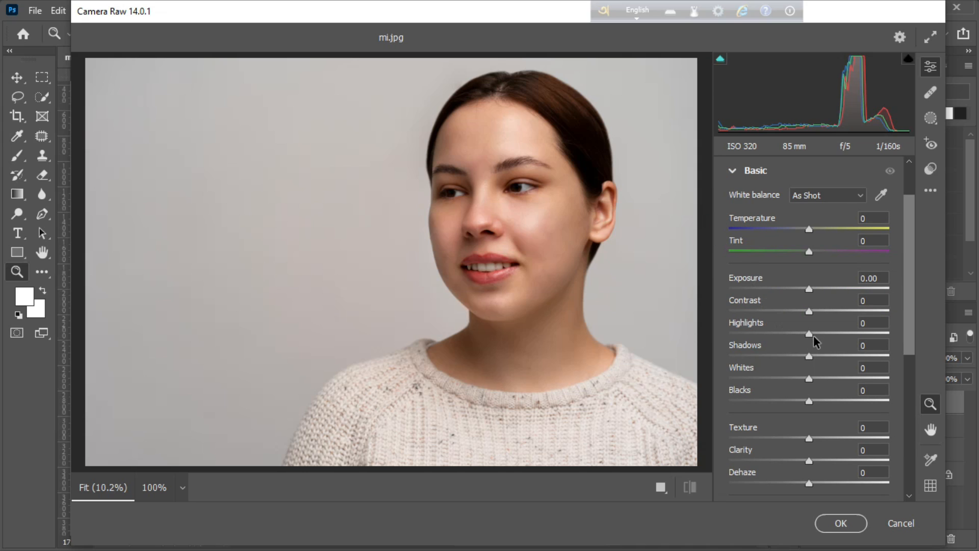
pyautogui.moveTo(814, 339); pyautogui.dragTo(813, 342)
pyautogui.scroll(-1, 811, 362)
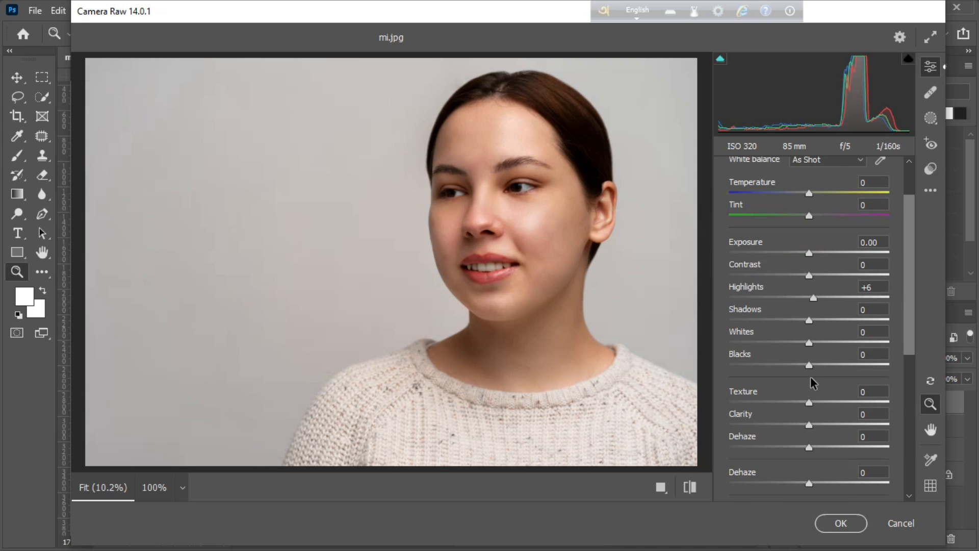
pyautogui.click(818, 403)
pyautogui.moveTo(820, 404); pyautogui.dragTo(823, 404)
pyautogui.moveTo(594, 169); pyautogui.dragTo(650, 263)
pyautogui.moveTo(497, 264); pyautogui.dragTo(517, 271)
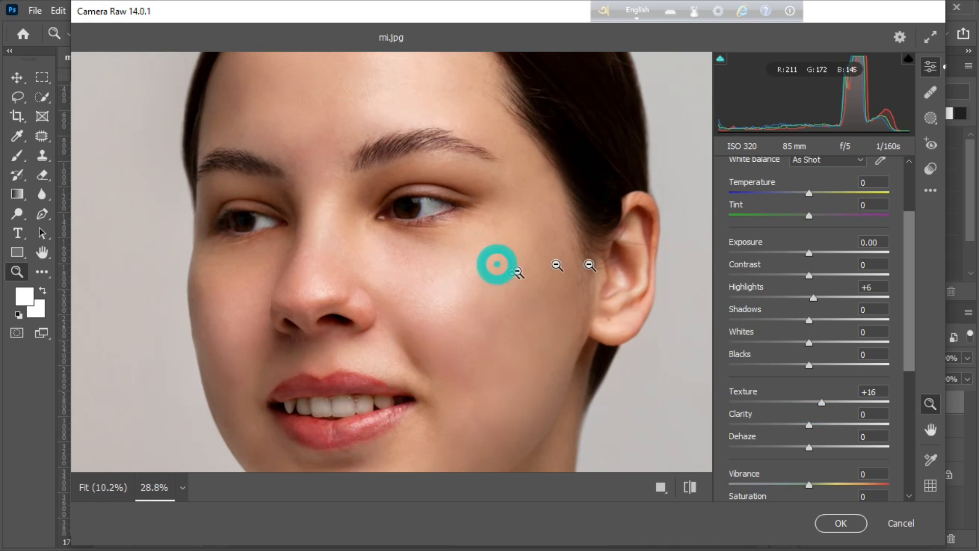
pyautogui.moveTo(590, 266); pyautogui.dragTo(568, 264)
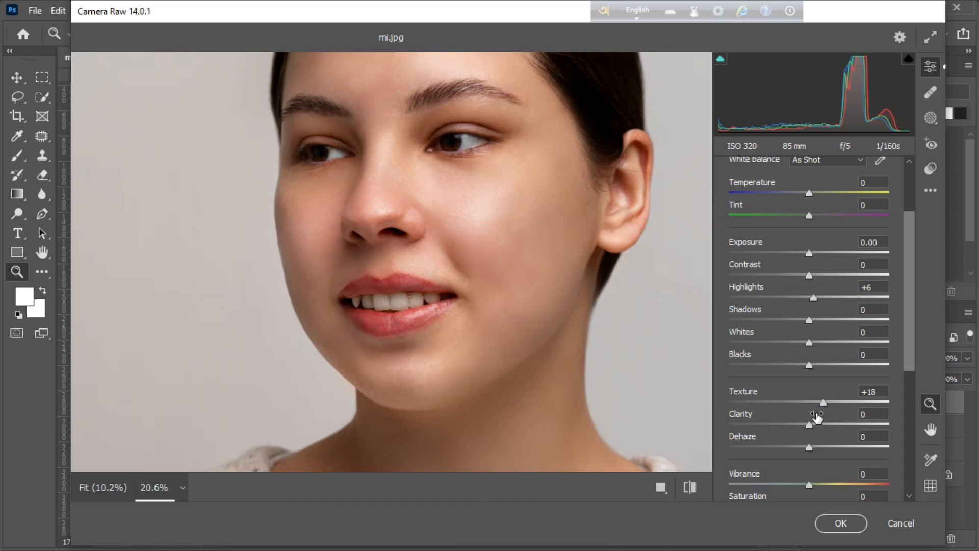
# Step: Set Clarity to -7 and Texture to +13, comparing the portrait before and after
pyautogui.moveTo(808, 423); pyautogui.dragTo(803, 422)
pyautogui.click(688, 487)
pyautogui.click(688, 487)
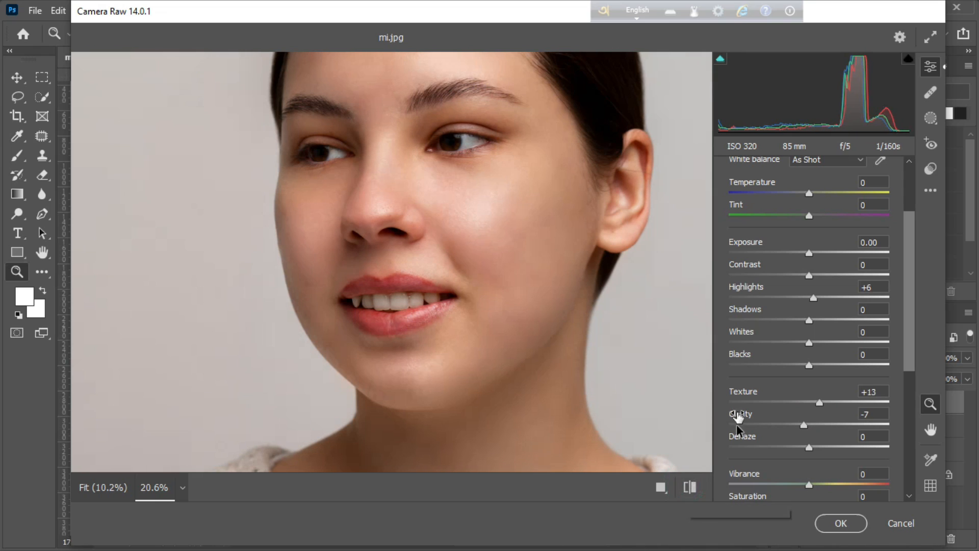
# Step: In the Detail adjustments, set Sharpening to 34, Noise Reduction to 20 and Color Noise Reduction to 14
pyautogui.scroll(-2, 769, 425)
pyautogui.scroll(-1, 760, 454)
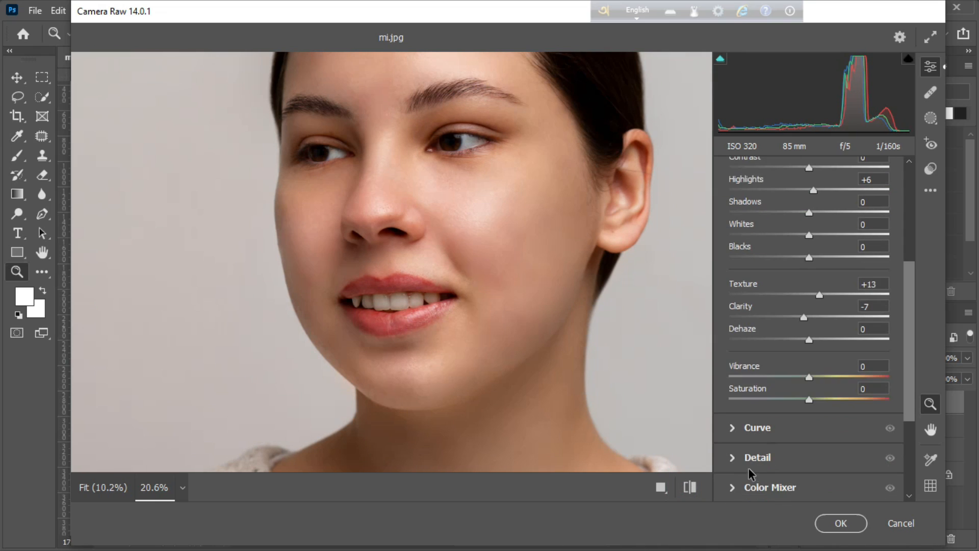
pyautogui.click(734, 458)
pyautogui.click(764, 326)
pyautogui.click(760, 355)
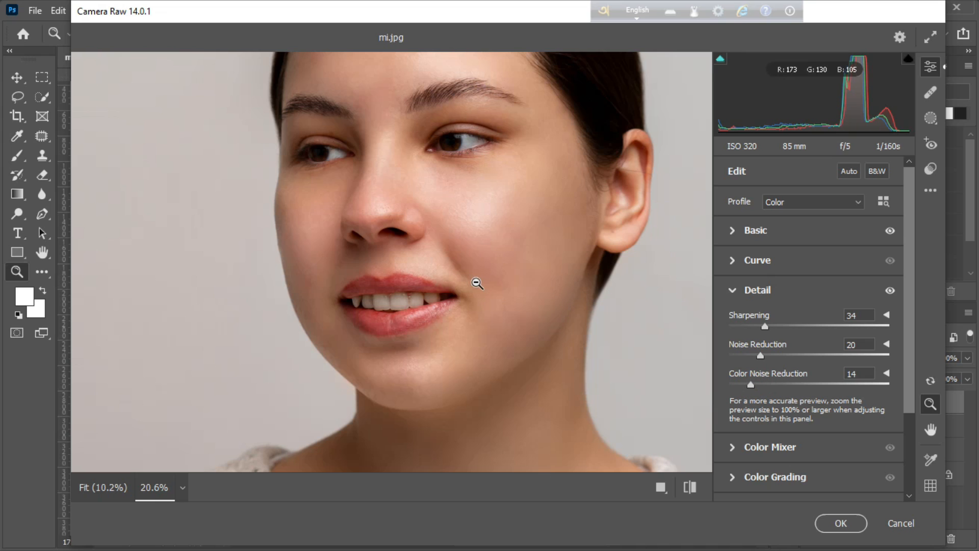
# Step: Try a strong Grain effect of 73 on a close-up of the cheek and reset it to 0
pyautogui.scroll(-2, 707, 375)
pyautogui.scroll(-2, 733, 400)
pyautogui.scroll(2, 733, 400)
pyautogui.scroll(5, 615, 308)
pyautogui.scroll(-1, 868, 405)
pyautogui.scroll(-2, 823, 423)
pyautogui.click(731, 456)
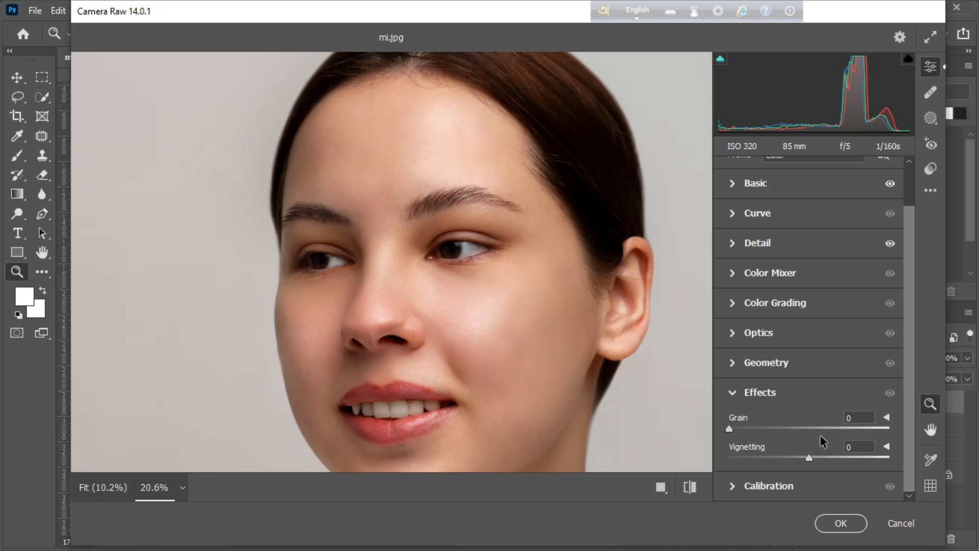
pyautogui.moveTo(487, 320); pyautogui.dragTo(408, 305)
pyautogui.scroll(-2, 473, 317)
pyautogui.moveTo(542, 278); pyautogui.dragTo(573, 298)
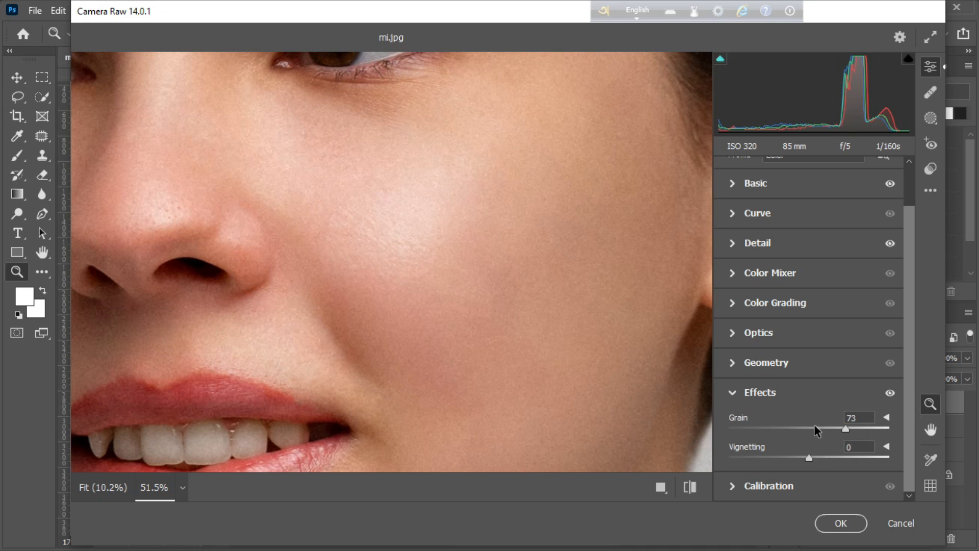
pyautogui.doubleClick(754, 427)
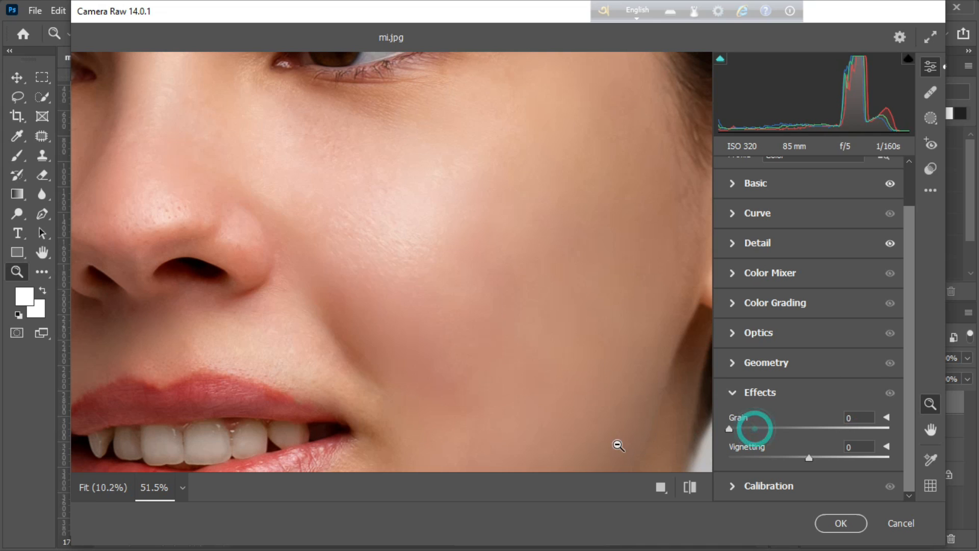
# Step: Set the Grain effect to 25, check the whole face and apply the Camera Raw adjustments
pyautogui.click(742, 429)
pyautogui.click(757, 429)
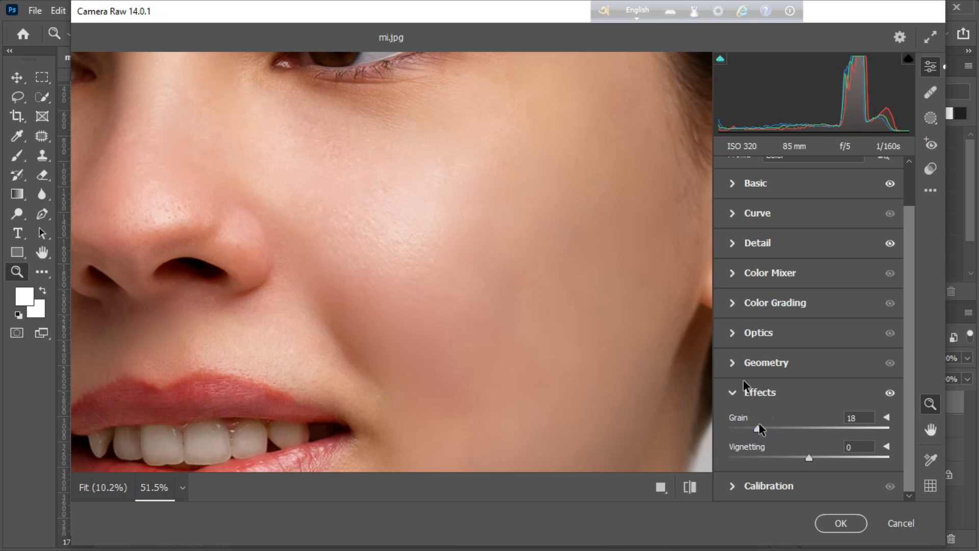
pyautogui.moveTo(527, 218); pyautogui.dragTo(566, 306)
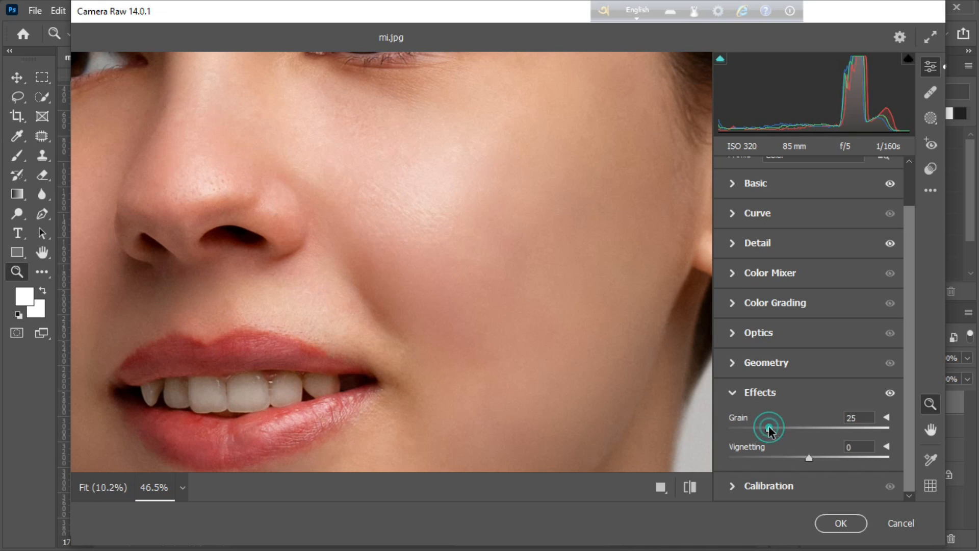
pyautogui.moveTo(527, 233); pyautogui.dragTo(516, 235)
pyautogui.moveTo(475, 245); pyautogui.dragTo(472, 247)
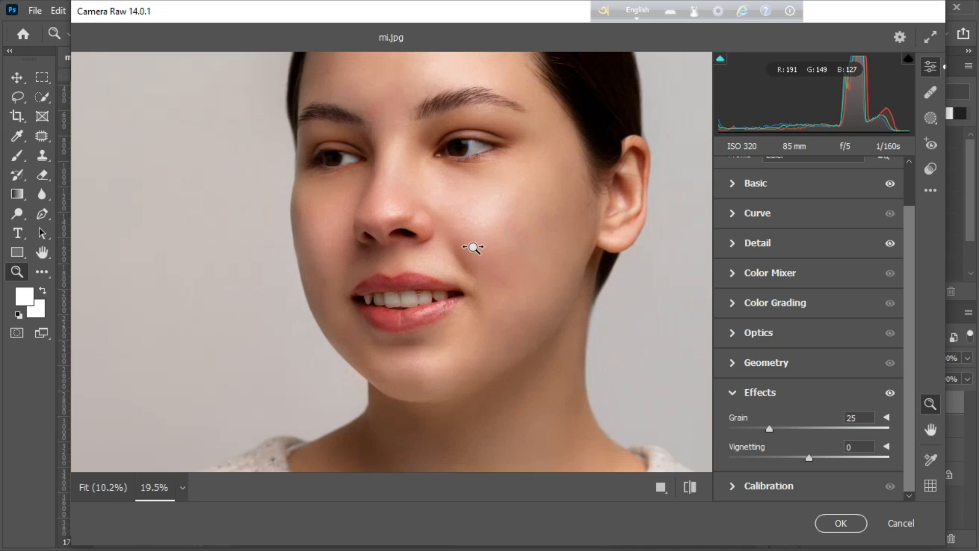
pyautogui.scroll(2, 550, 302)
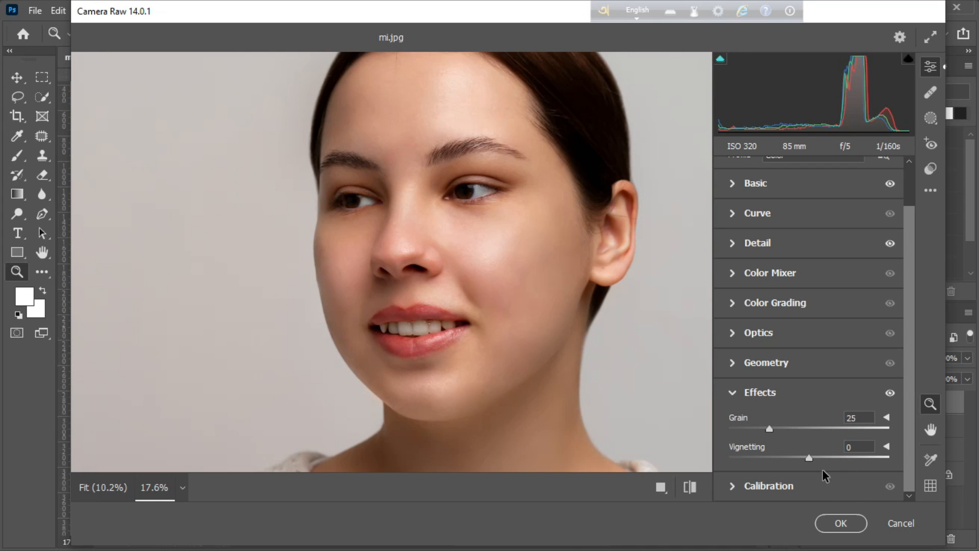
pyautogui.click(841, 530)
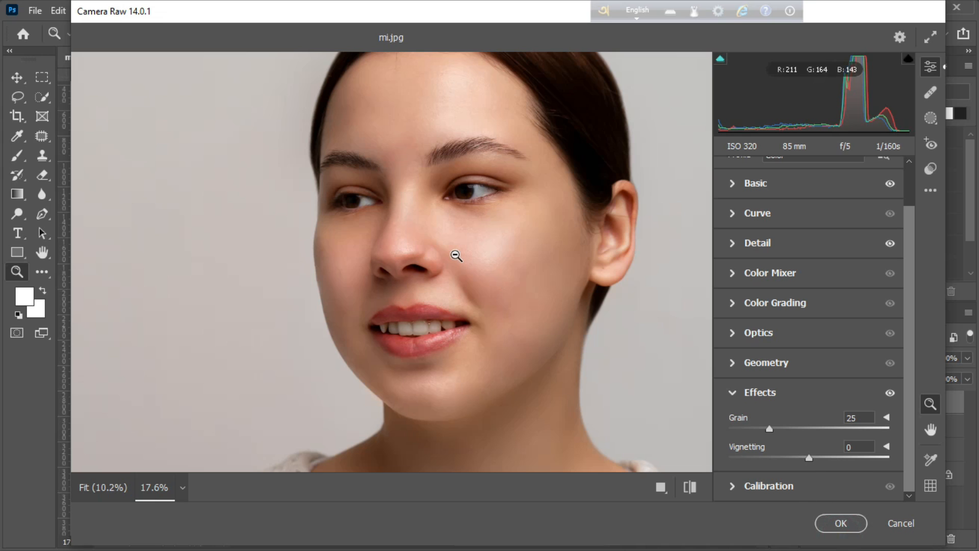
pyautogui.click(841, 524)
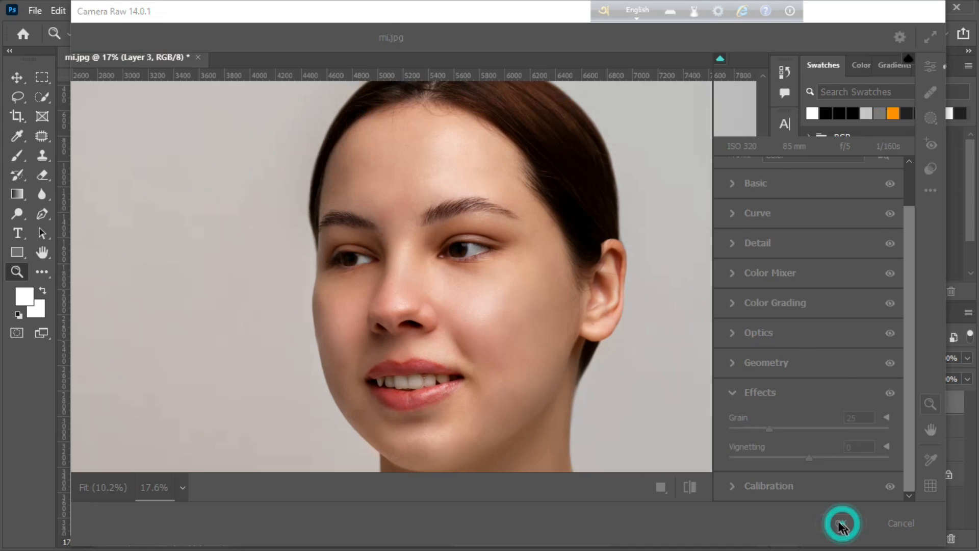